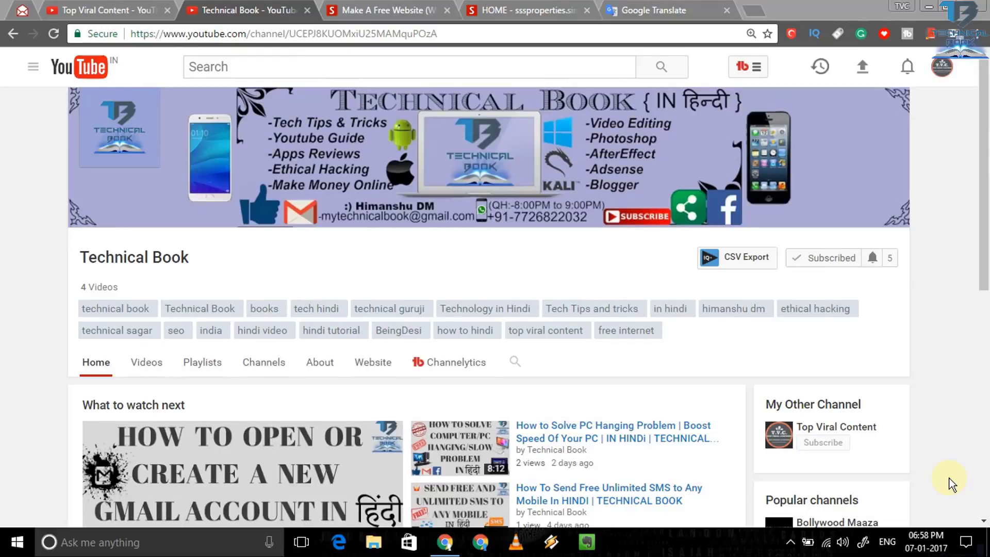
View the Top Viral Content and Technical Book YouTube channel pages and close both.
{"action": "left_click", "coordinate": [114, 11]}
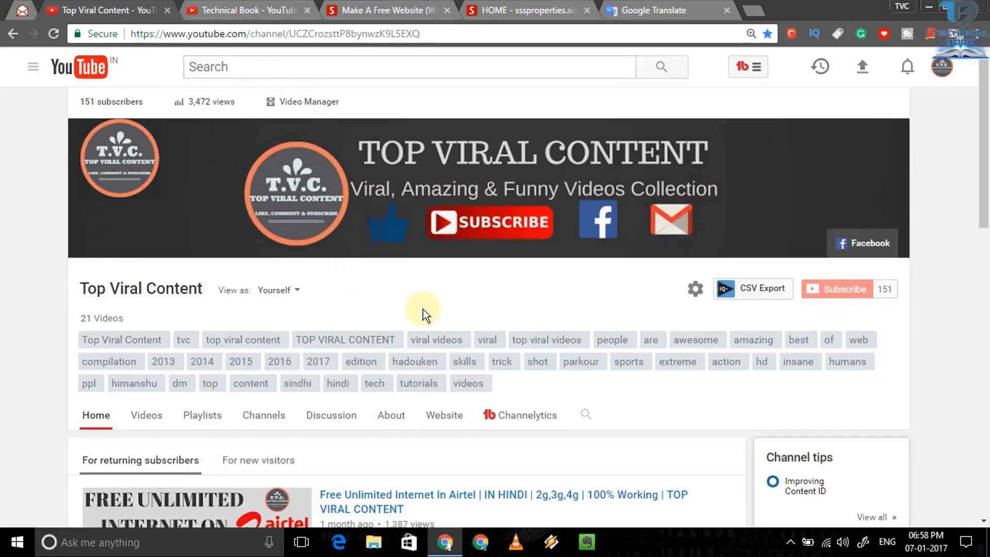
{"action": "mouse_move", "coordinate": [455, 245]}
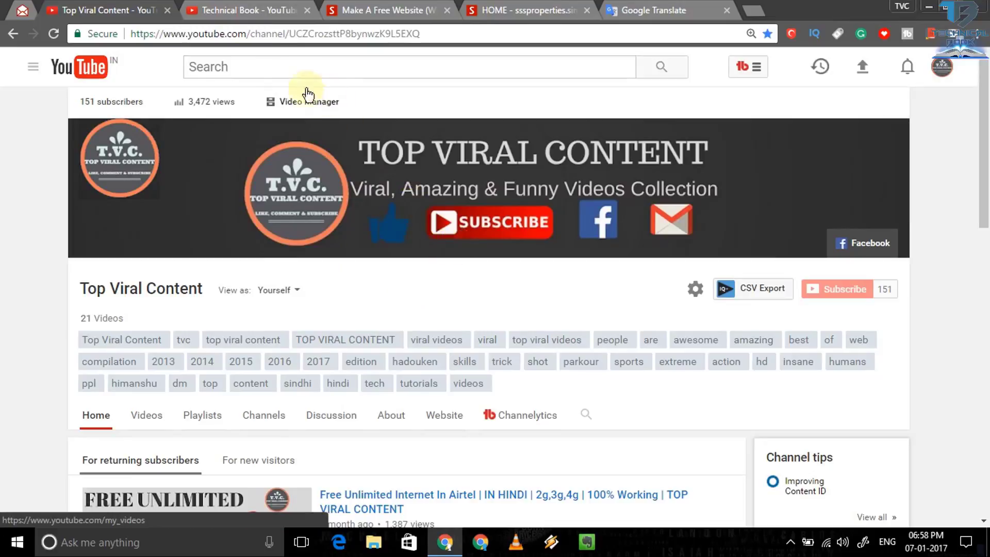
{"action": "left_click", "coordinate": [244, 11]}
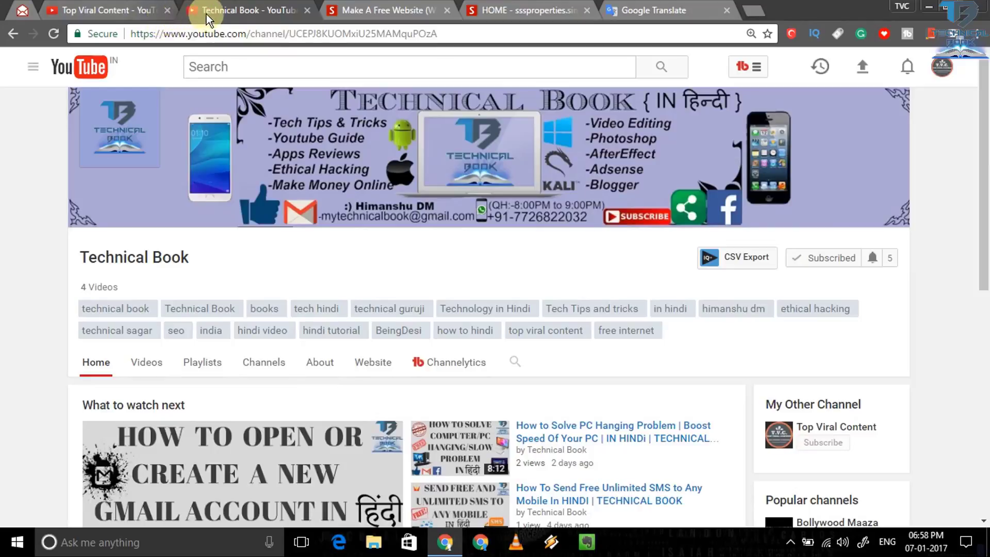
{"action": "left_click", "coordinate": [167, 10]}
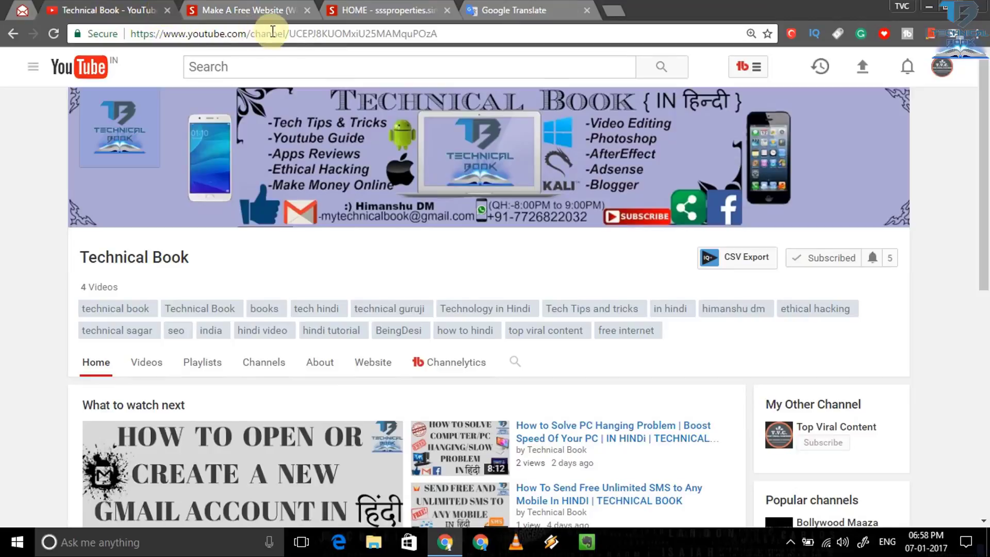
{"action": "key", "text": "ctrl+w"}
Examine the home and contact pages of the example site sssproperties.simplesite.com and close it.
{"action": "left_click", "coordinate": [269, 10]}
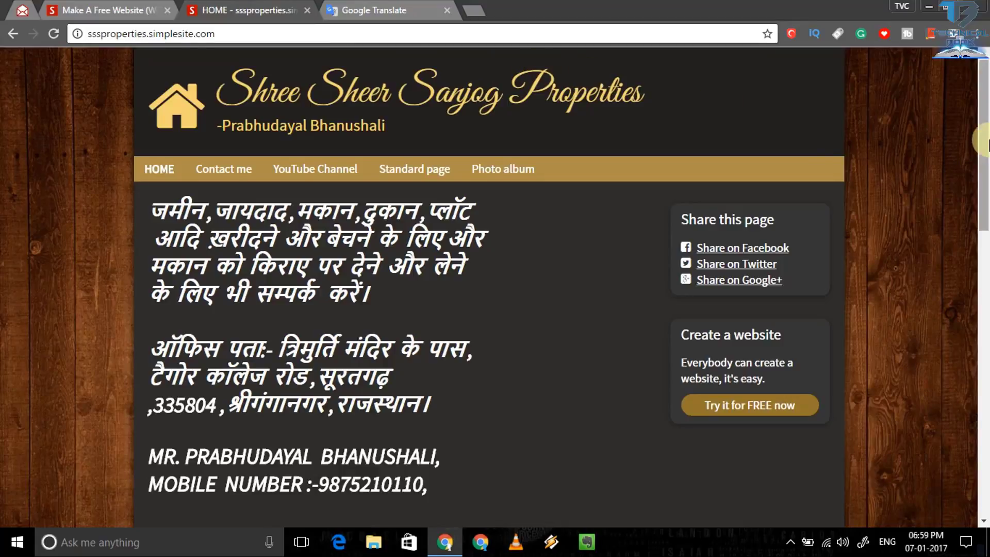
{"action": "left_click_drag", "start_coordinate": [989, 140], "coordinate": [989, 201]}
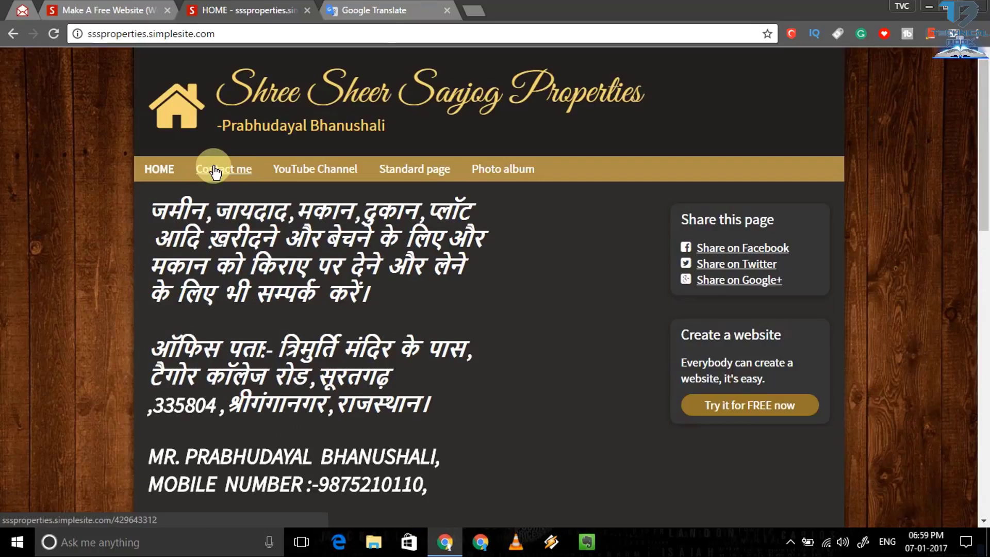
{"action": "left_click", "coordinate": [214, 169]}
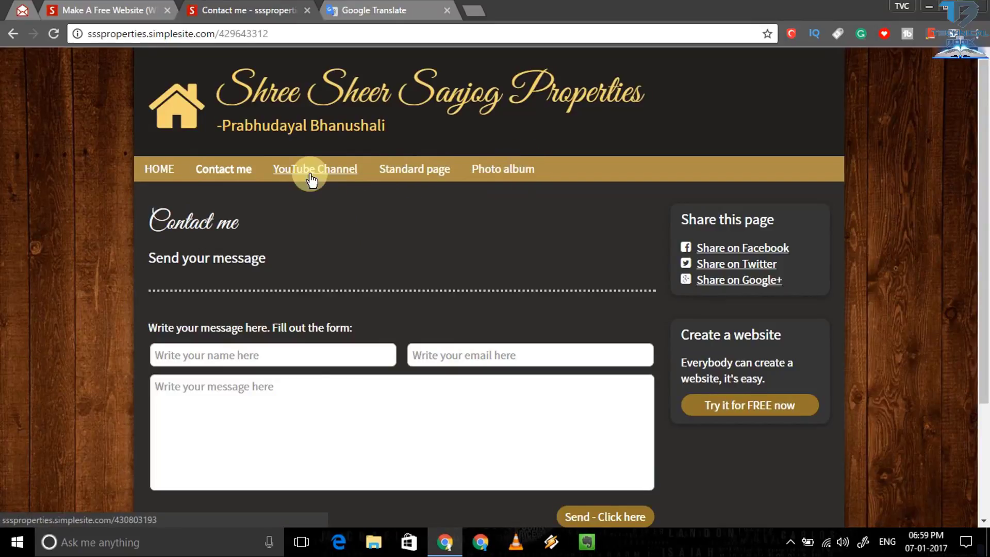
{"action": "left_click", "coordinate": [159, 166]}
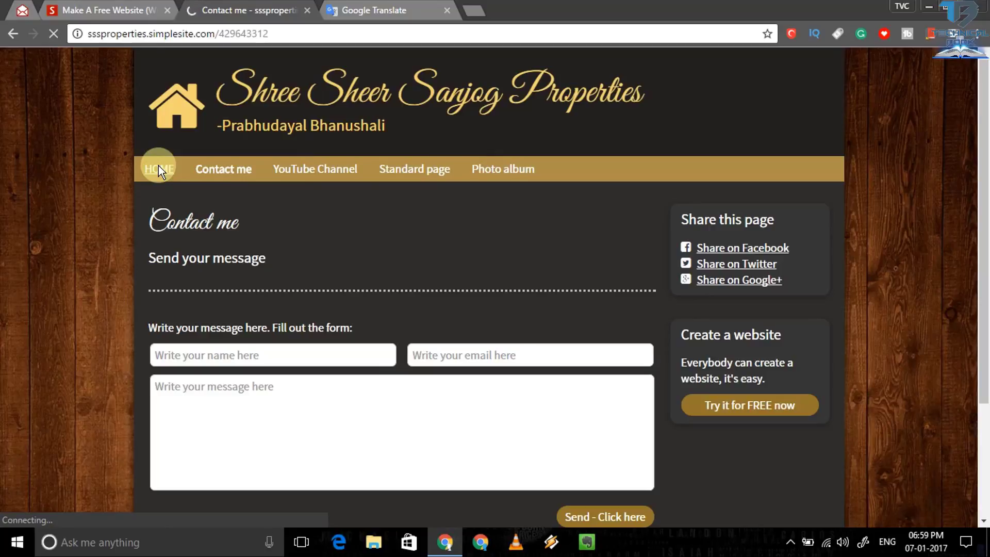
{"action": "key", "text": "ctrl+w"}
{"action": "left_click", "coordinate": [117, 11]}
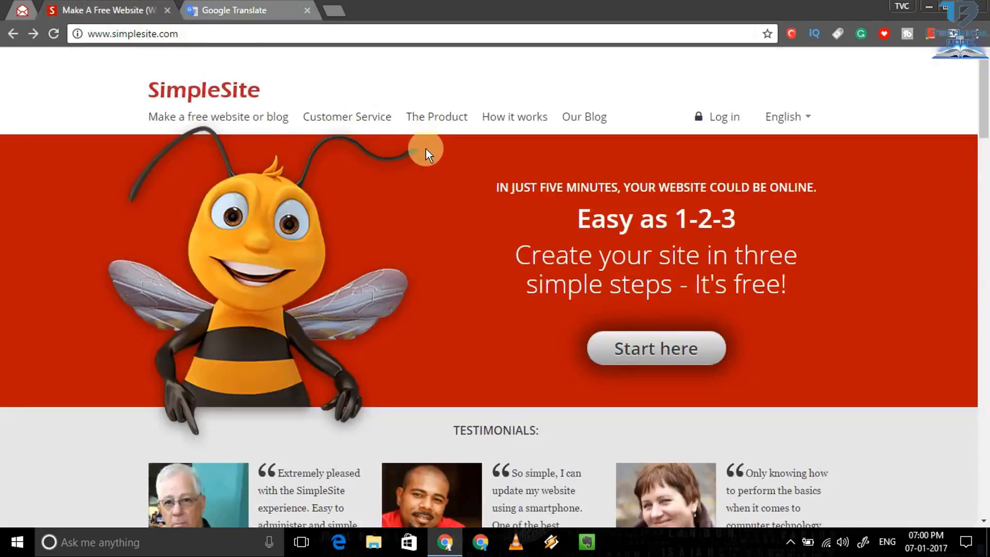
{"action": "left_click", "coordinate": [198, 33]}
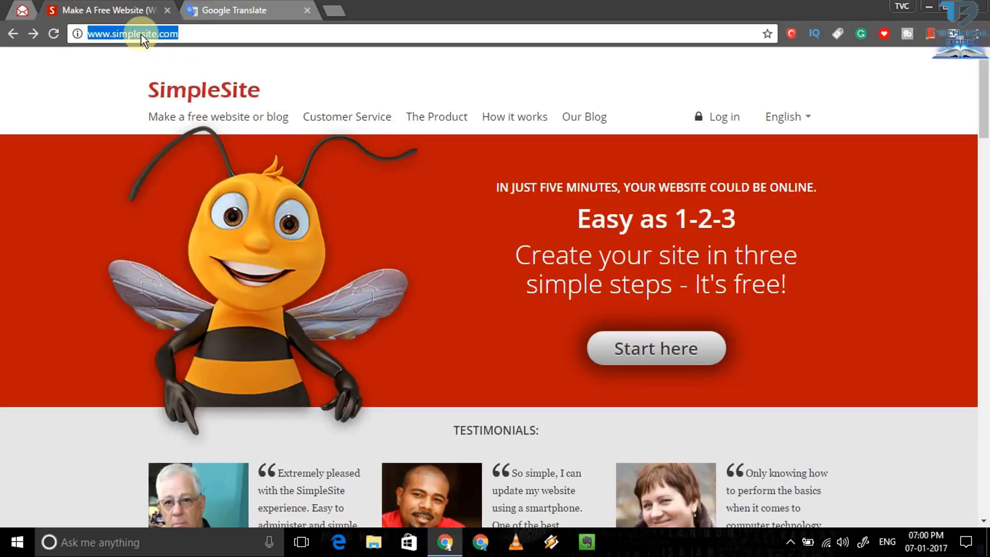
{"action": "left_click", "coordinate": [188, 32]}
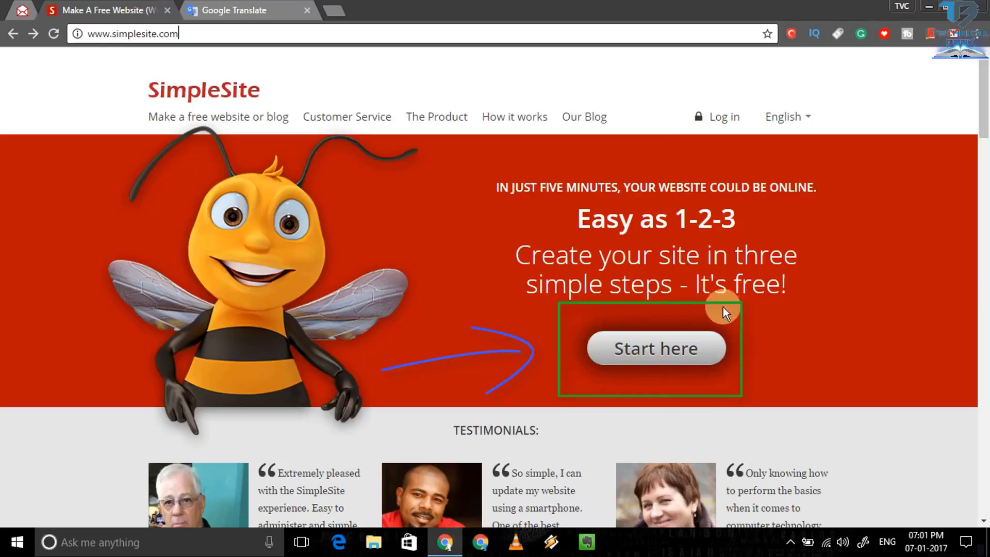
{"action": "left_click", "coordinate": [646, 350]}
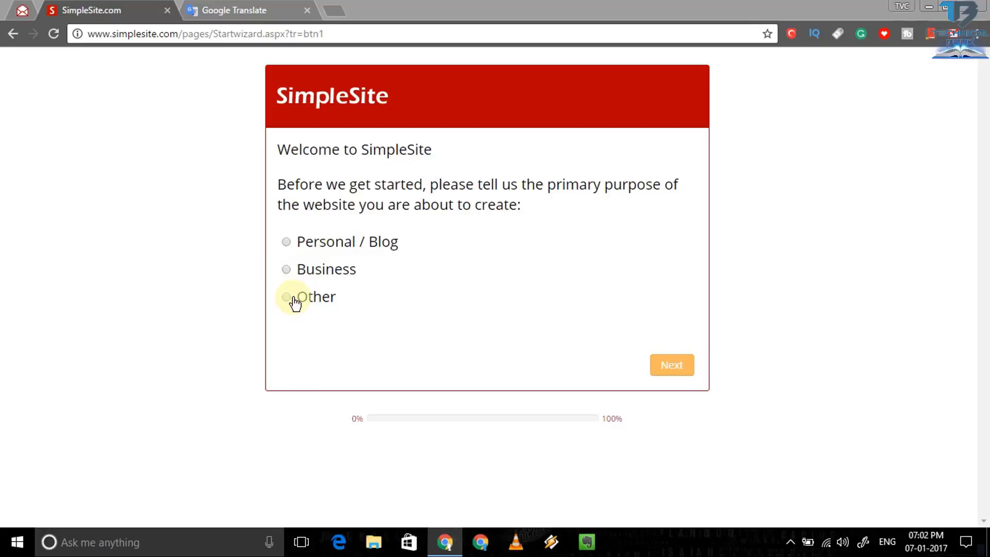
Set the website's purpose to Personal / Blog with "I want to write my own blog" and continue.
{"action": "left_click", "coordinate": [286, 242]}
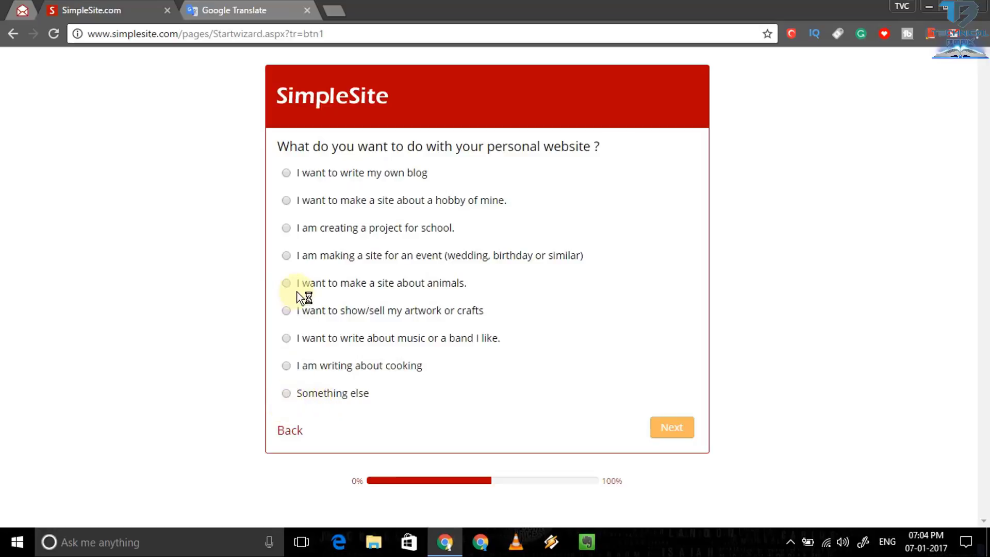
{"action": "left_click", "coordinate": [286, 172]}
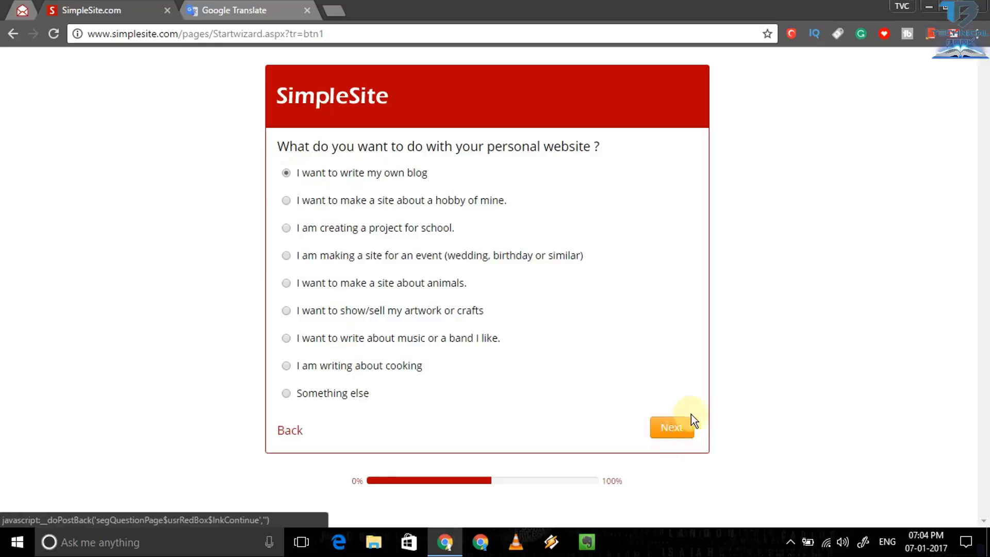
{"action": "left_click", "coordinate": [671, 432]}
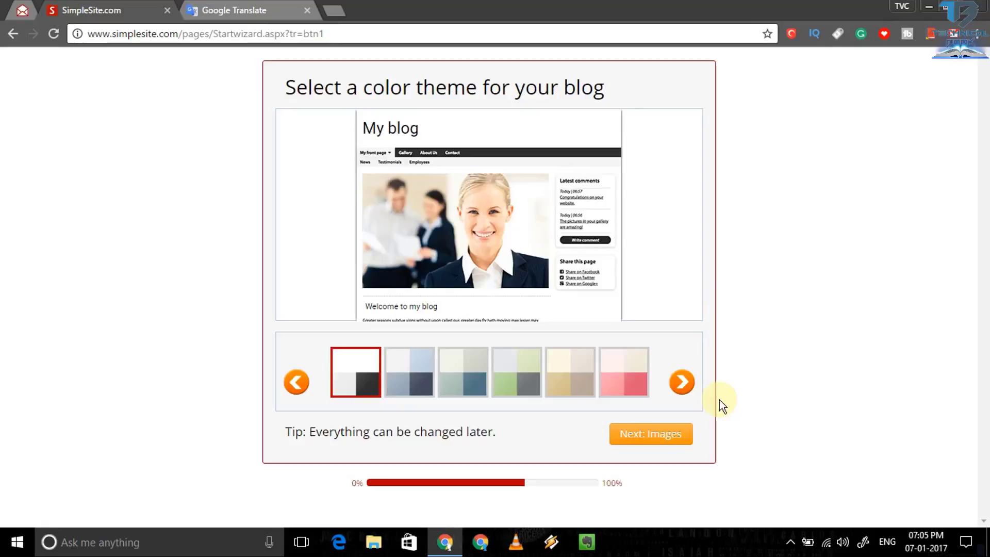
Preview several grey color themes, choose the cream-and-tan theme for the blog, and continue to the images.
{"action": "left_click", "coordinate": [682, 382]}
{"action": "left_click", "coordinate": [404, 380]}
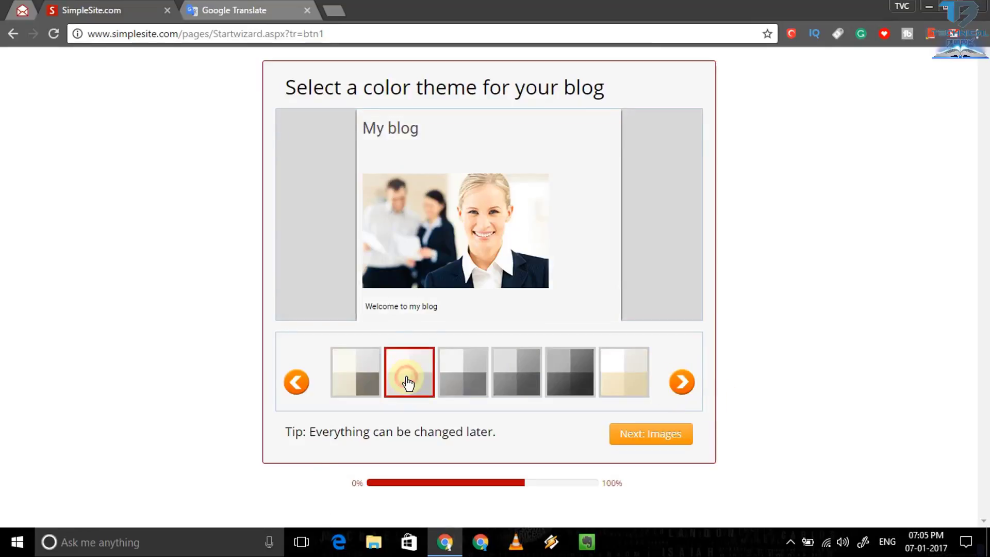
{"action": "left_click", "coordinate": [472, 383]}
{"action": "left_click", "coordinate": [518, 385]}
{"action": "left_click", "coordinate": [430, 384]}
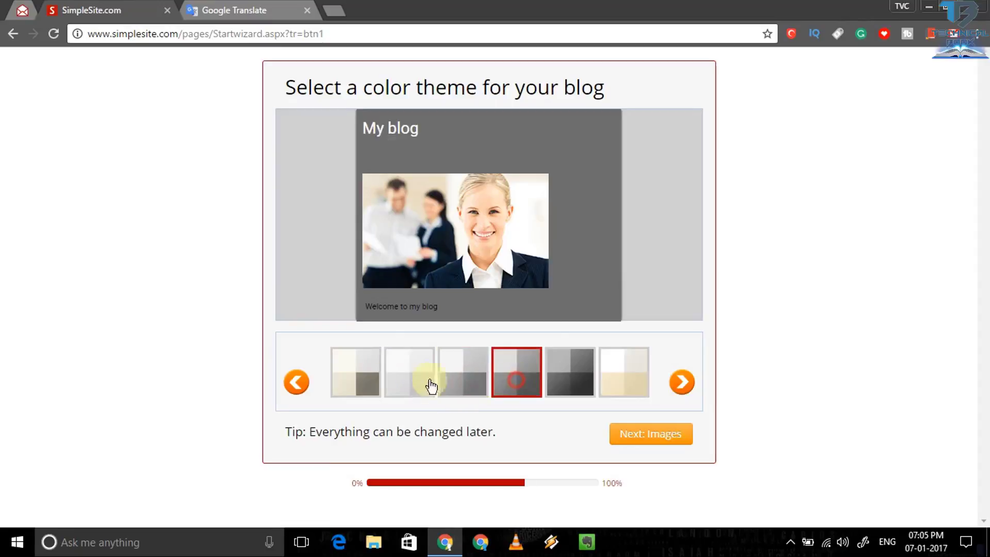
{"action": "left_click", "coordinate": [570, 381]}
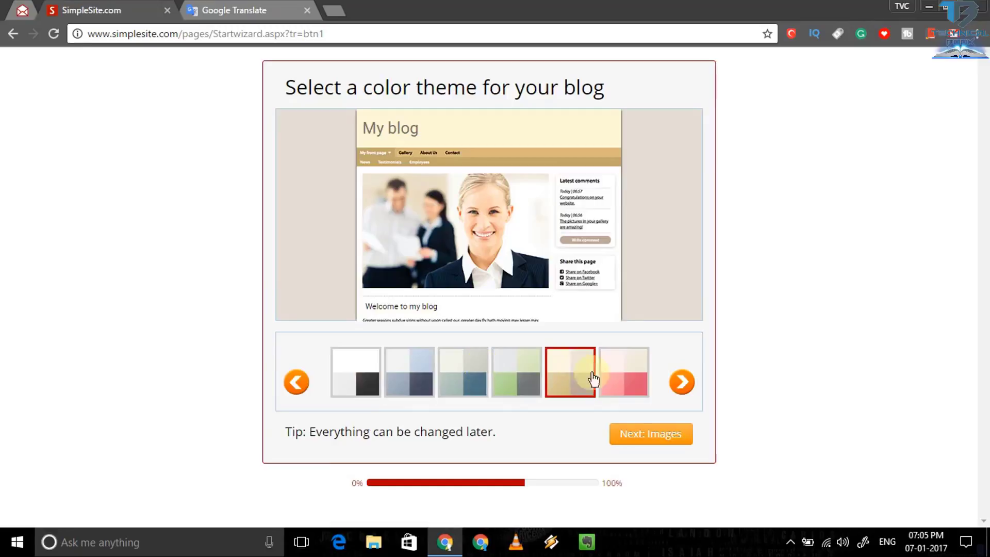
{"action": "left_click", "coordinate": [651, 437]}
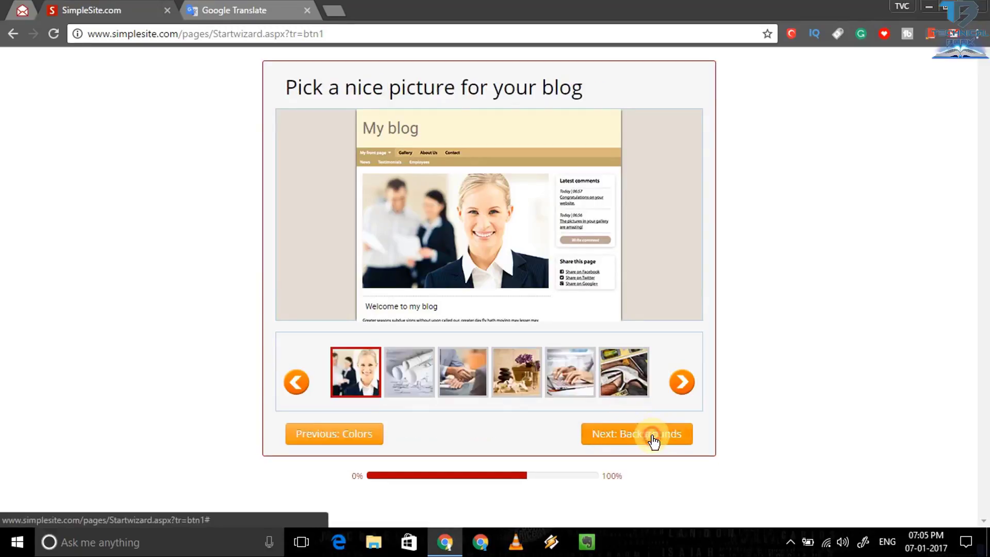
Try the offered blog pictures, choose the hands typing on a laptop, and continue to the backgrounds.
{"action": "left_click", "coordinate": [411, 375]}
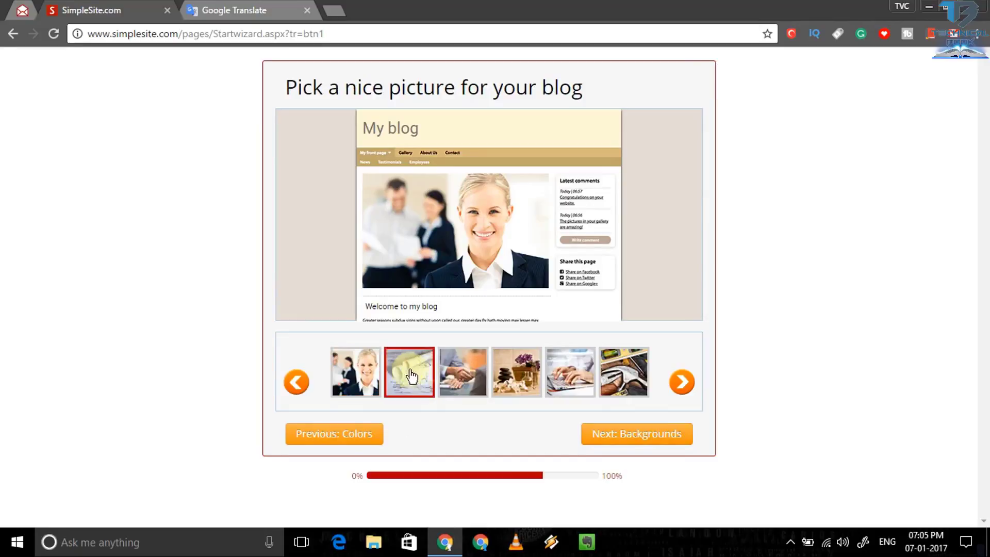
{"action": "left_click", "coordinate": [461, 379]}
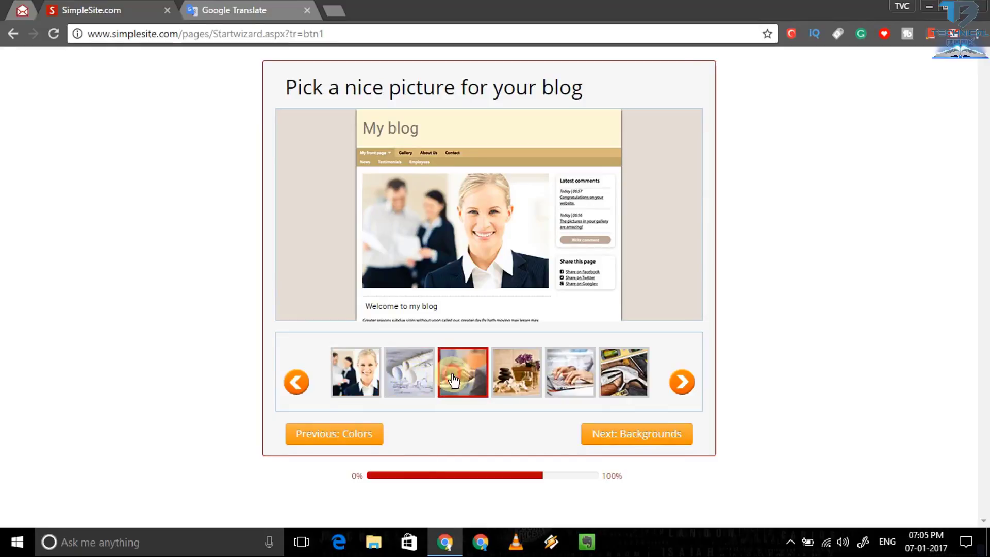
{"action": "left_click", "coordinate": [536, 391]}
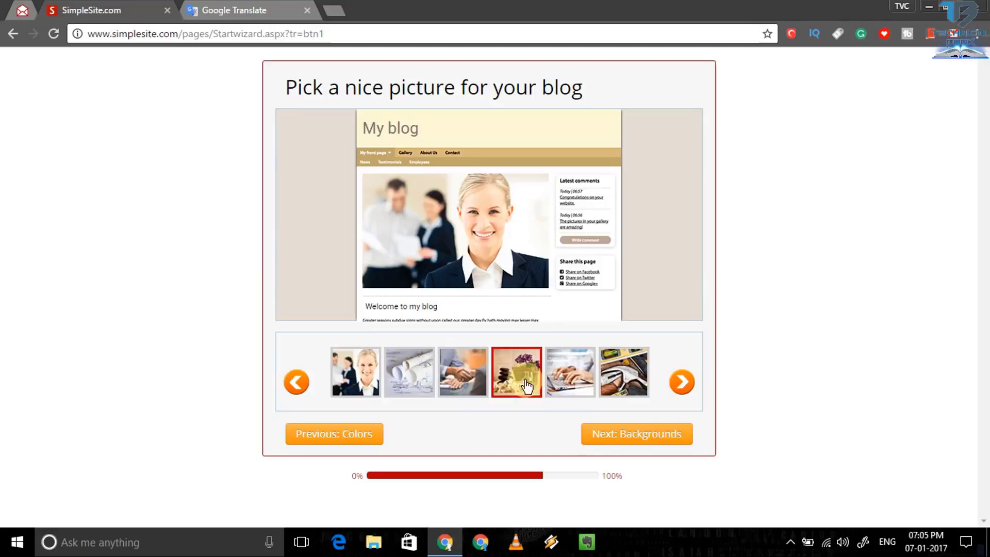
{"action": "left_click", "coordinate": [565, 385]}
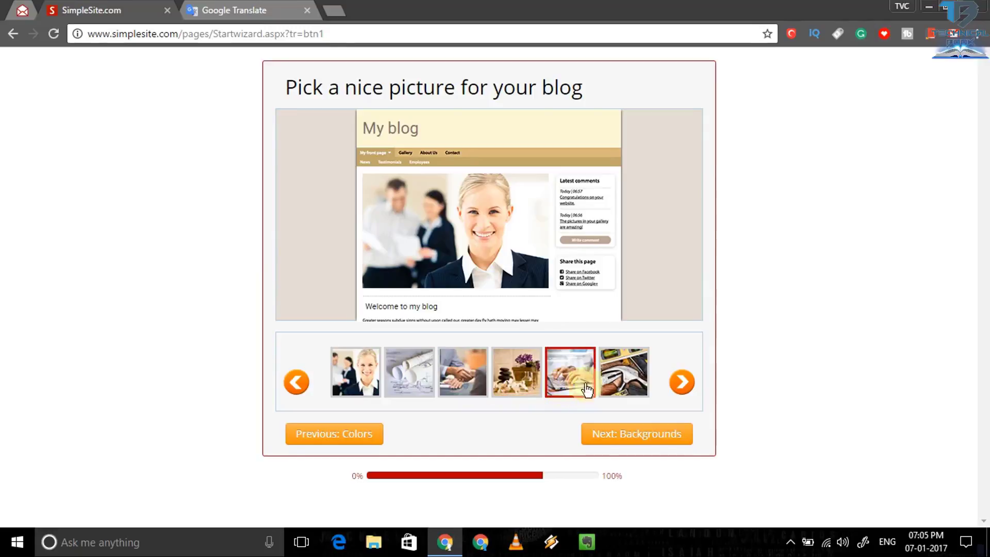
{"action": "left_click", "coordinate": [618, 382]}
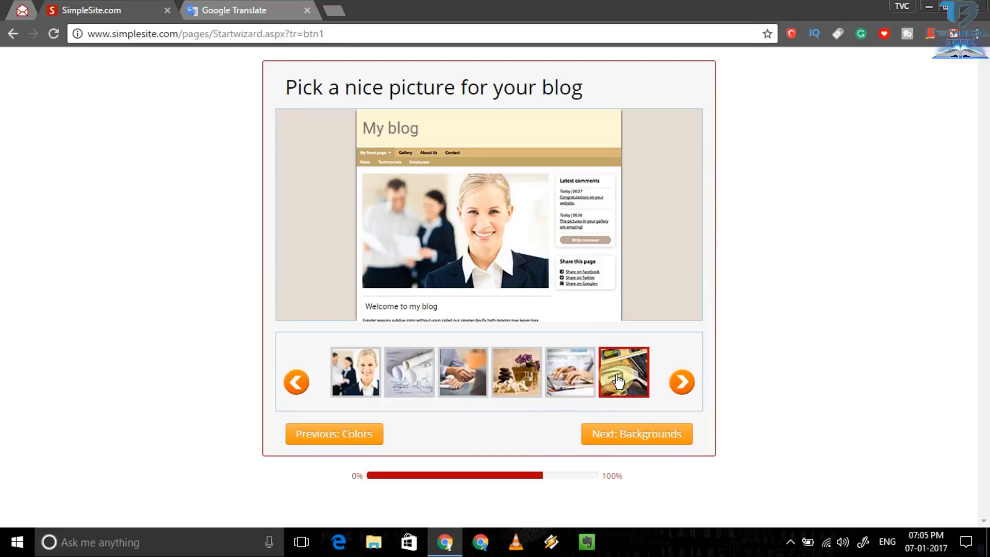
{"action": "left_click", "coordinate": [574, 386]}
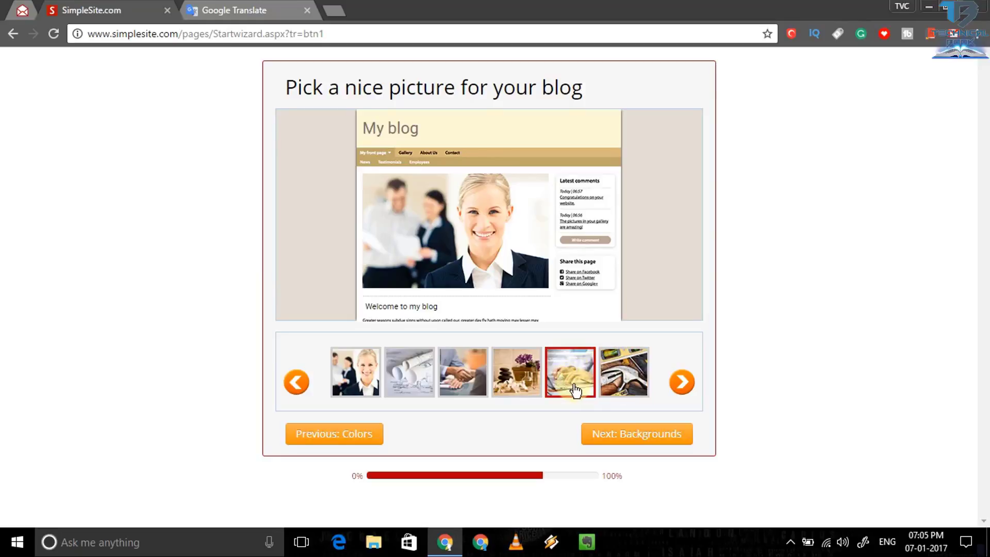
{"action": "left_click", "coordinate": [640, 442]}
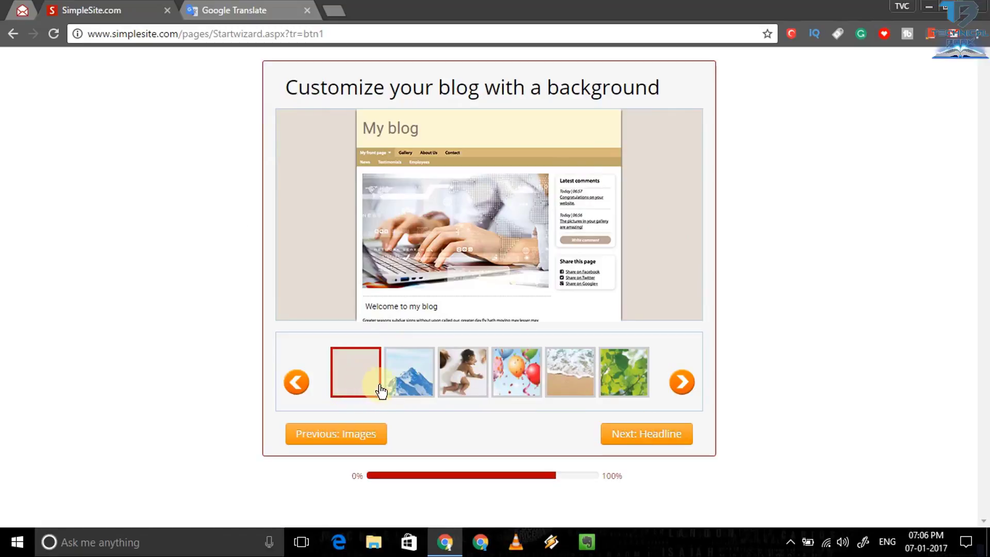
Browse the background images, choose the dark engine-parts background for the blog, and continue to the headline.
{"action": "left_click", "coordinate": [409, 382]}
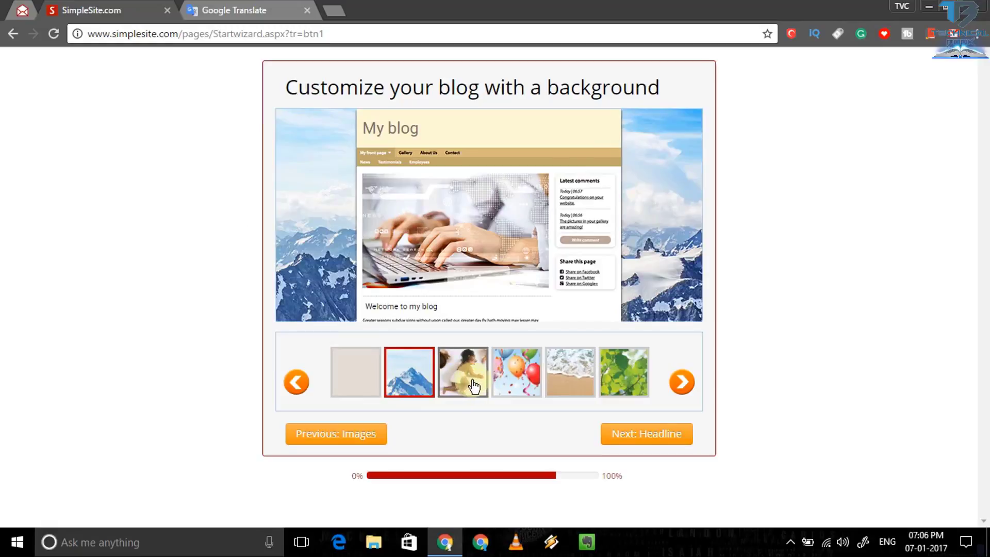
{"action": "left_click", "coordinate": [507, 377]}
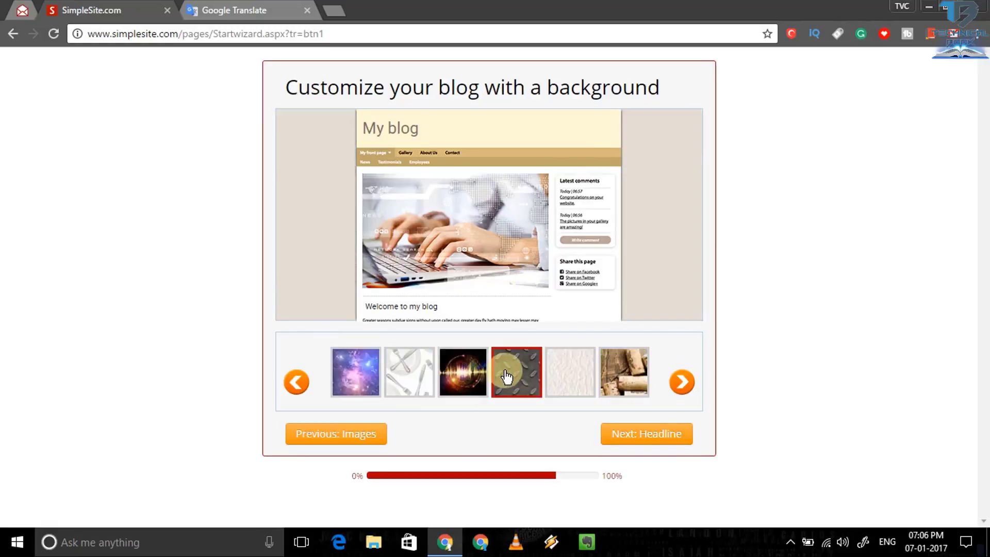
{"action": "left_click", "coordinate": [684, 386]}
{"action": "left_click", "coordinate": [283, 380]}
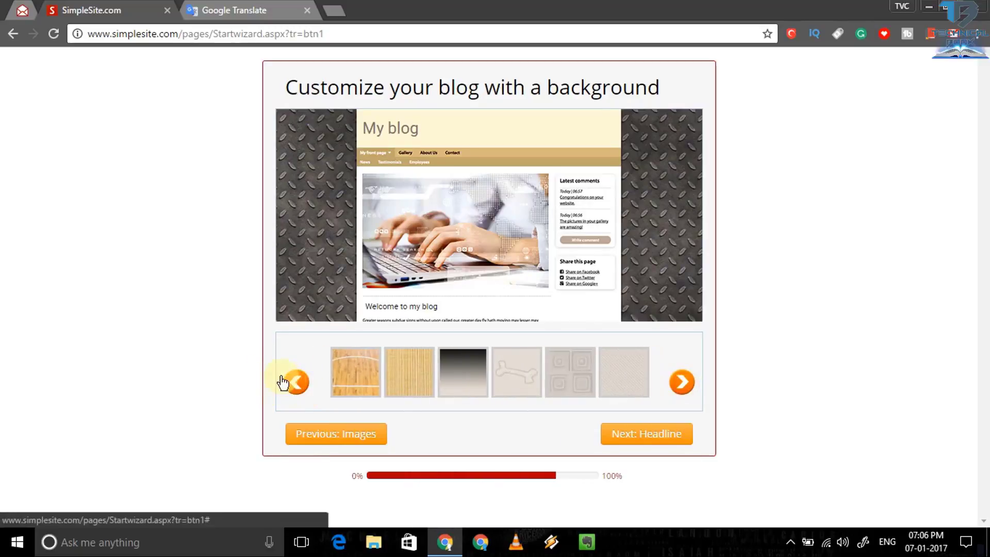
{"action": "left_click", "coordinate": [417, 382]}
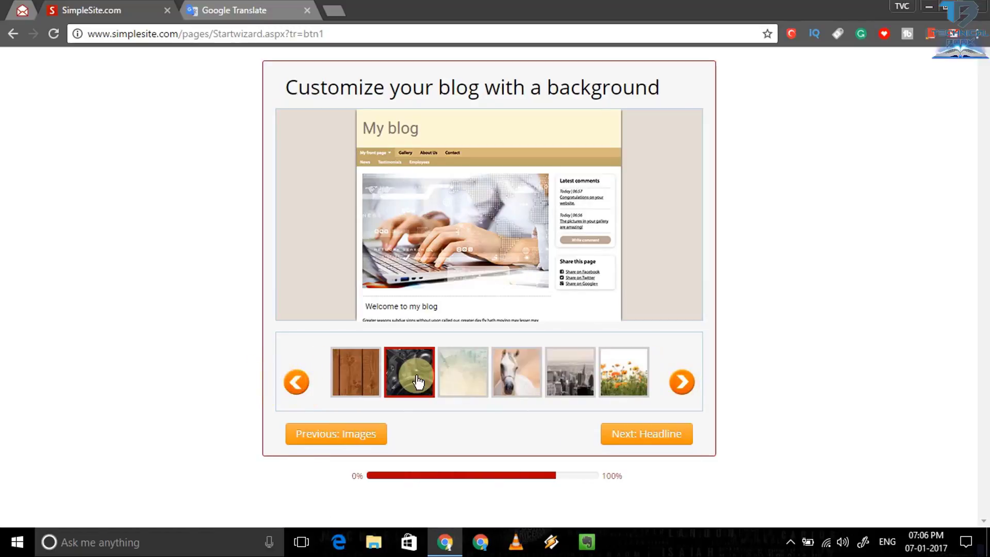
{"action": "left_click", "coordinate": [650, 437]}
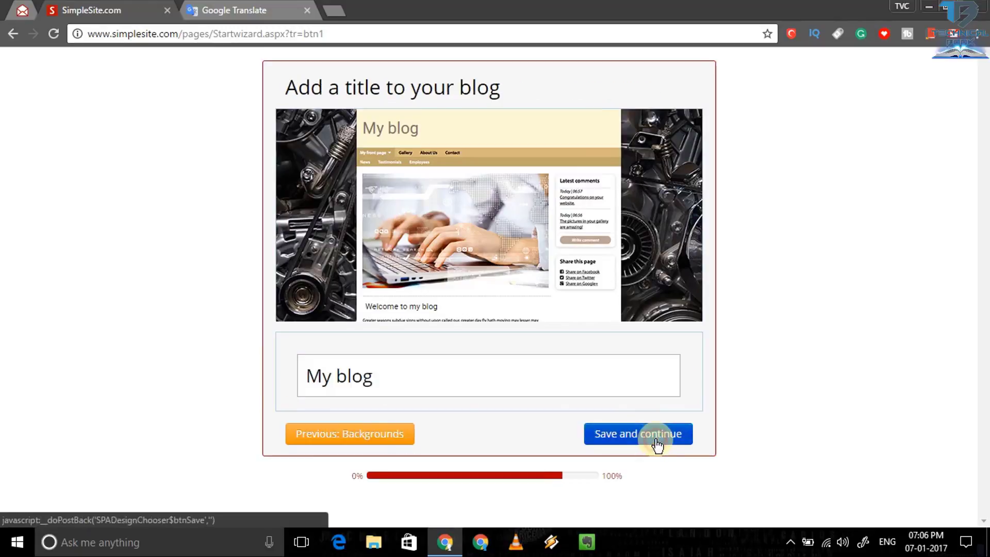
Replace the default blog title with "Technical Book".
{"action": "left_click", "coordinate": [510, 390]}
{"action": "left_click", "coordinate": [447, 381]}
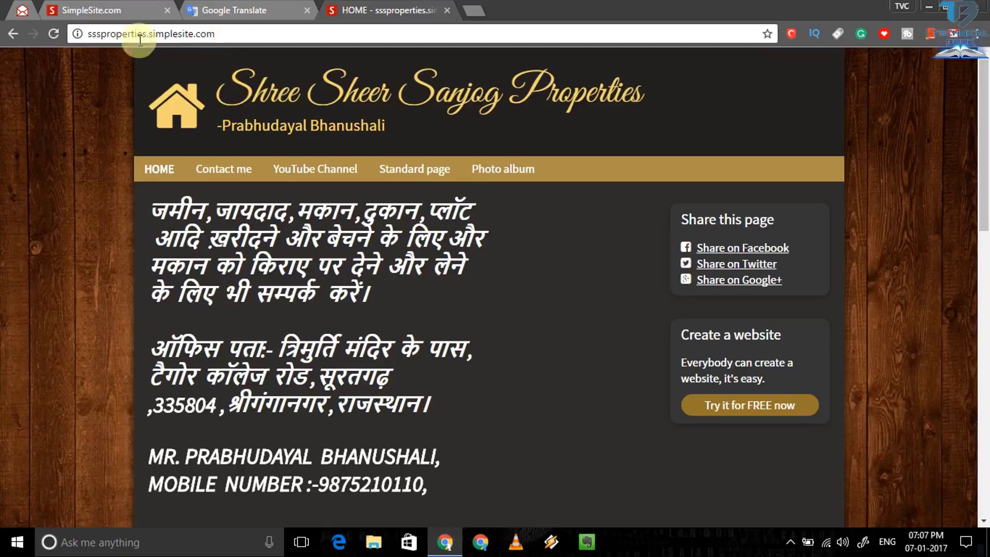
{"action": "left_click", "coordinate": [98, 10]}
{"action": "left_click", "coordinate": [397, 376]}
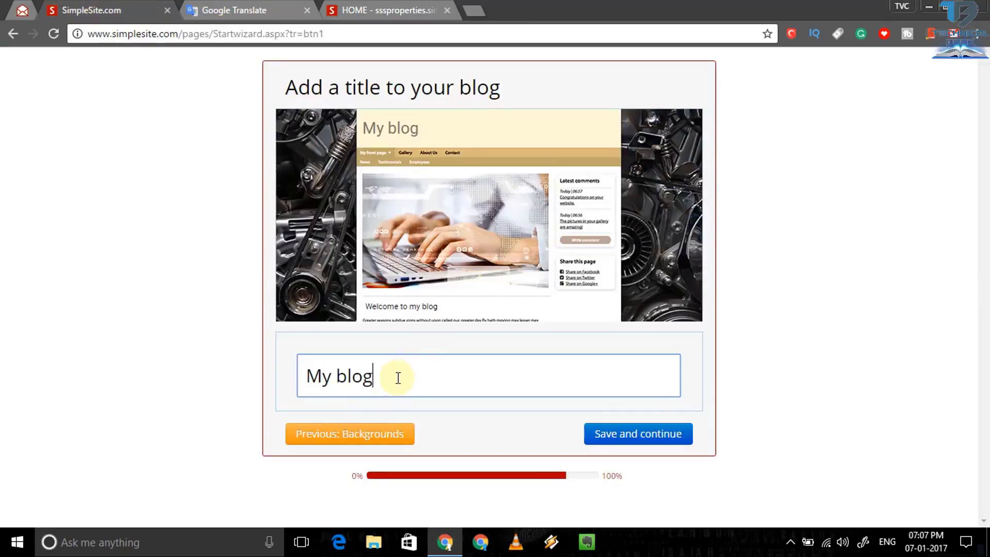
{"action": "key", "text": "BackSpace"}
{"action": "key", "text": "BackSpace"}
{"action": "key", "text": "BackSpace"}
{"action": "key", "text": "BackSpace"}
{"action": "key", "text": "BackSpace"}
{"action": "key", "text": "BackSpace"}
{"action": "key", "text": "BackSpace"}
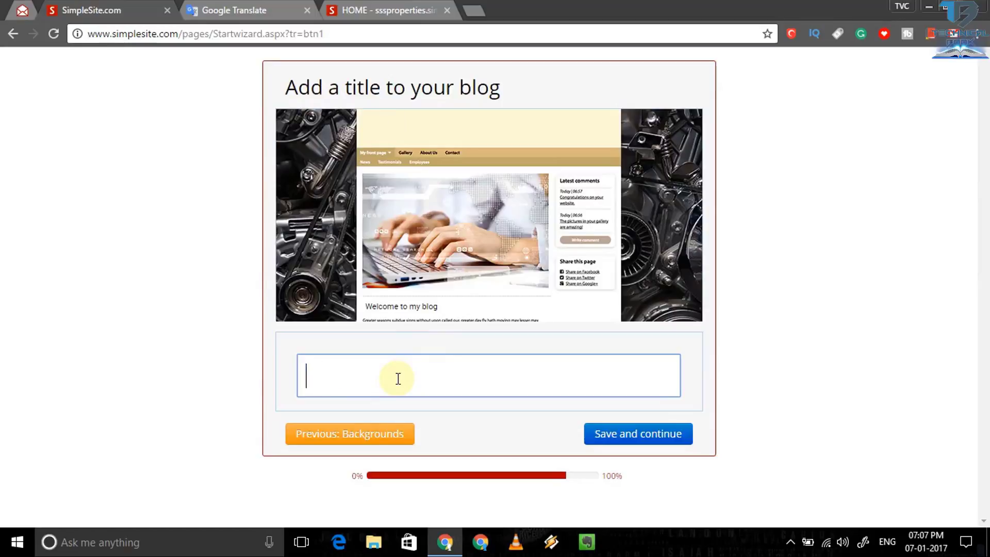
{"action": "type", "text": "Technical Book"}
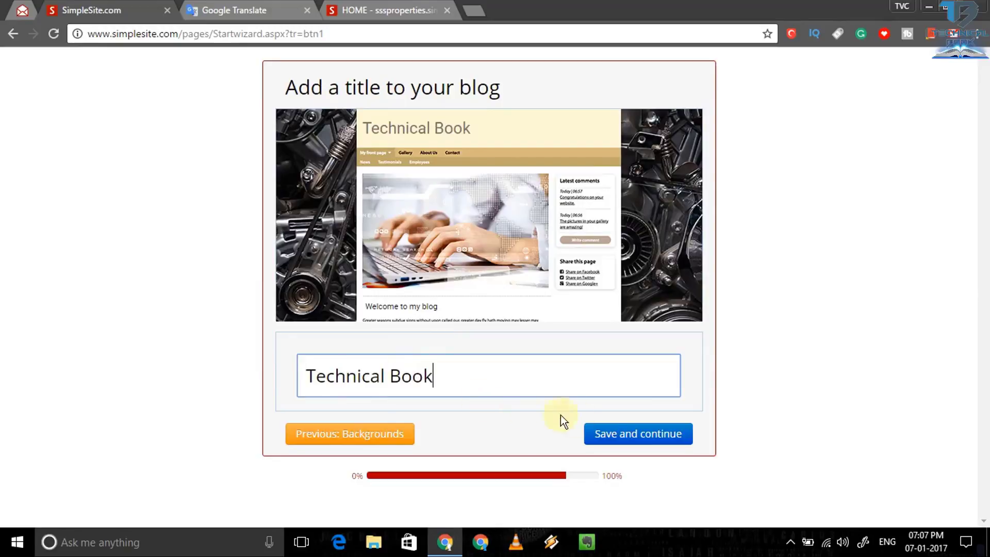
Save the blog title and choose "dmsaab" as the account username.
{"action": "left_click", "coordinate": [624, 437]}
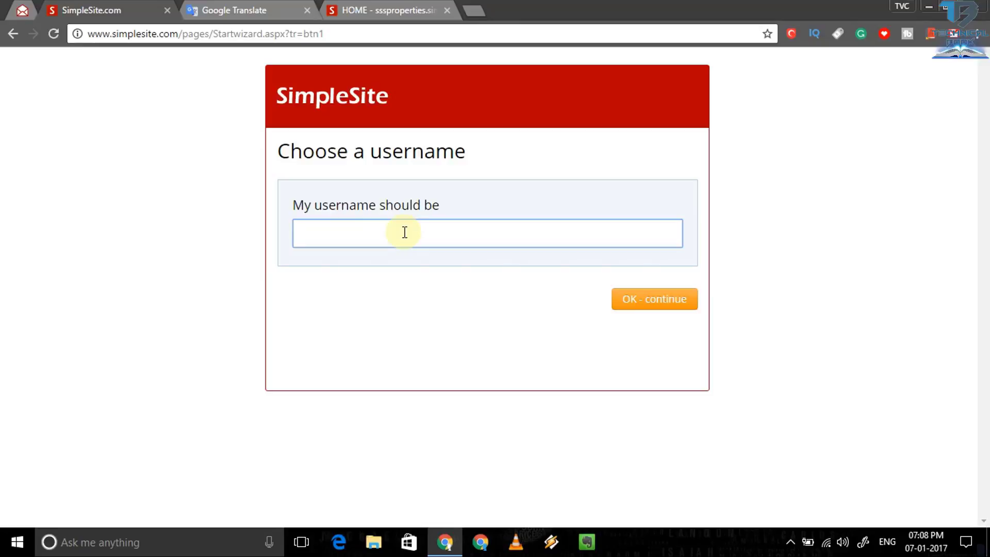
{"action": "type", "text": "DMSaab"}
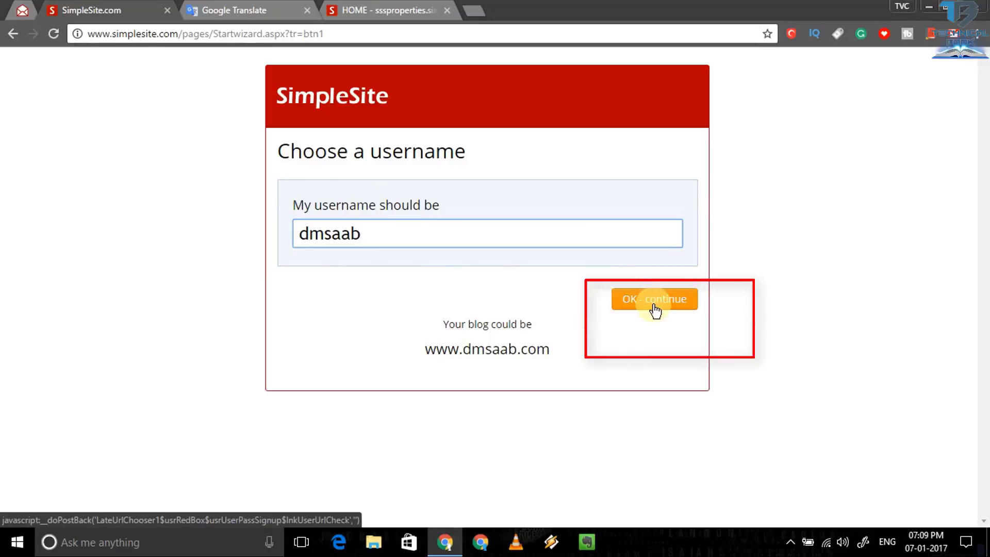
{"action": "left_click", "coordinate": [654, 308]}
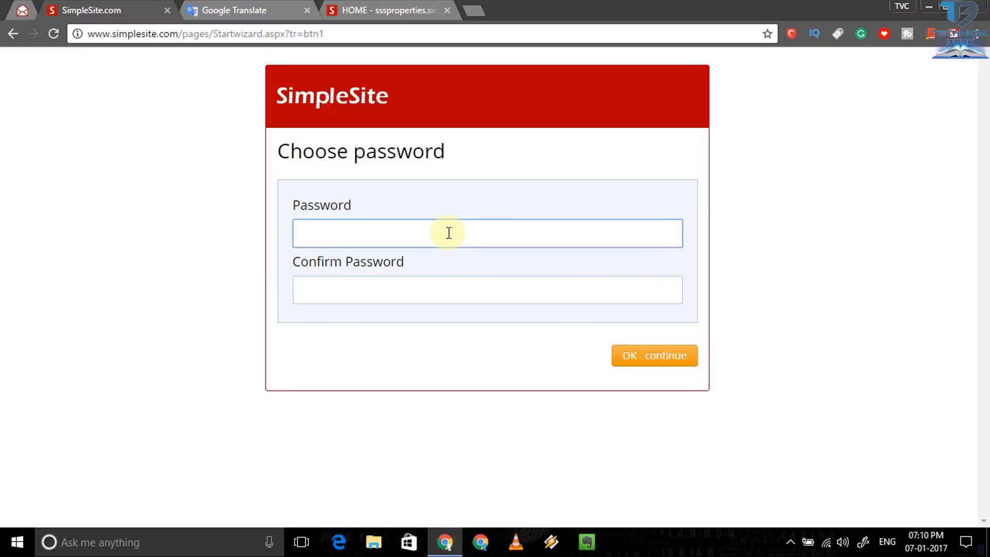
Enter and confirm the account password, and dismiss the browser's offer to save it.
{"action": "type", "text": "•"}
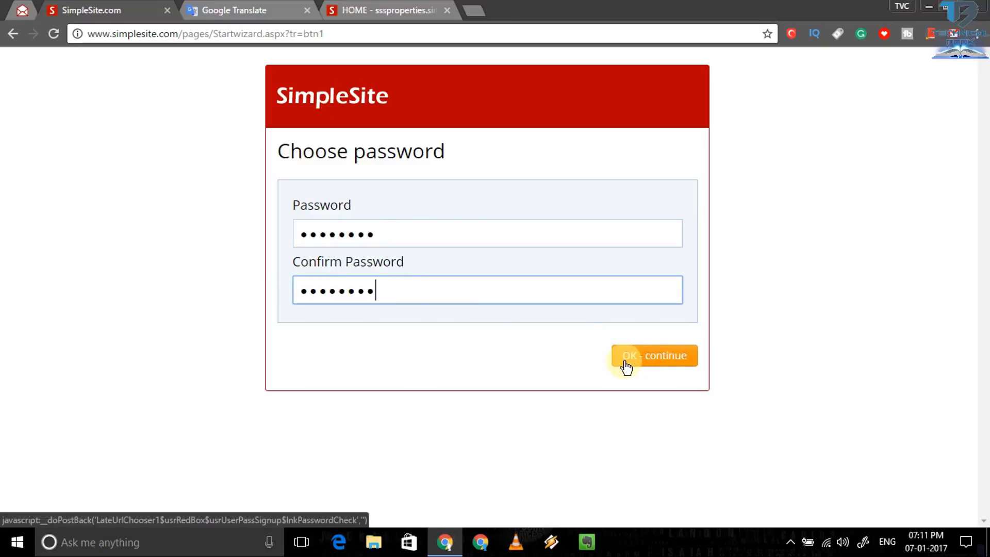
{"action": "left_click", "coordinate": [628, 361]}
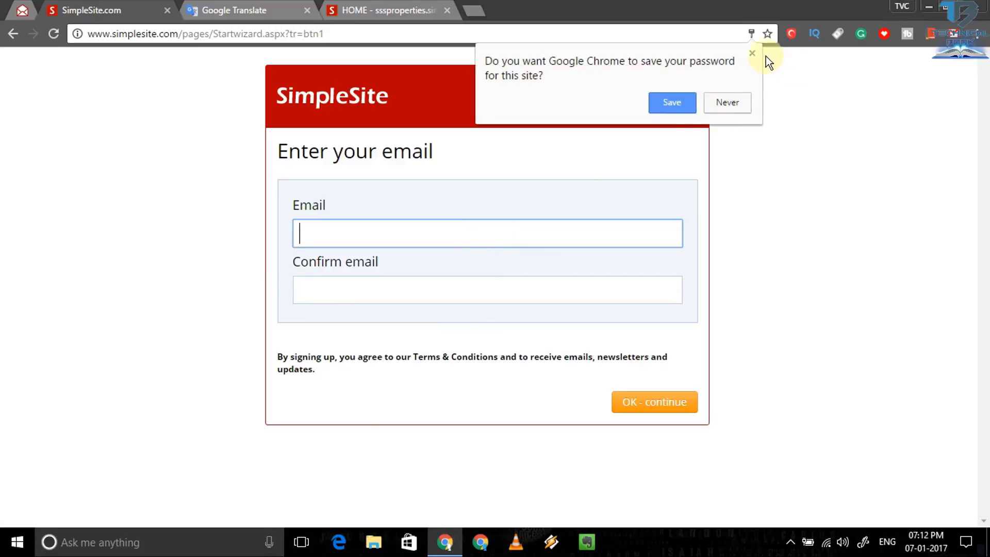
{"action": "left_click", "coordinate": [752, 54]}
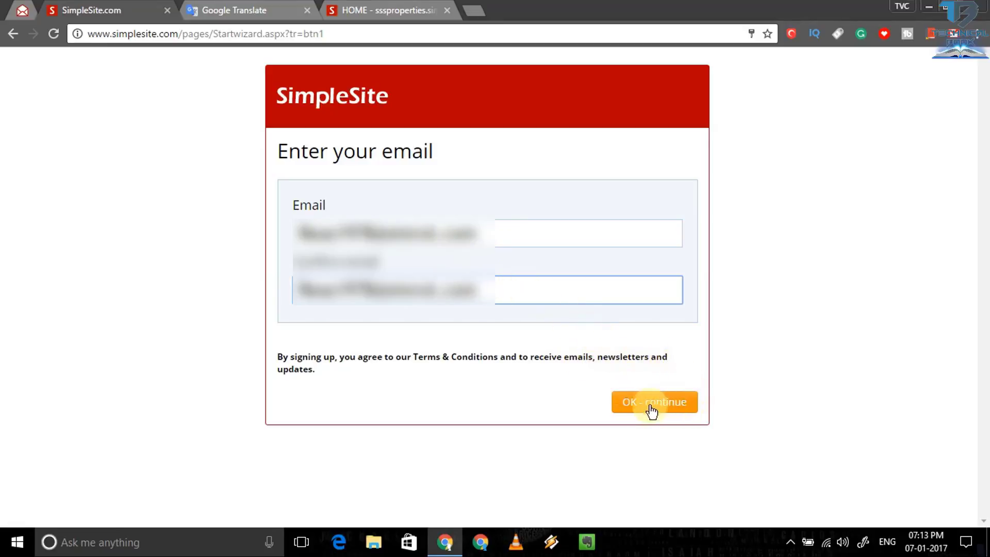
Submit the confirmed account e-mail address and complete the "I'm not a robot" check.
{"action": "left_click", "coordinate": [680, 408]}
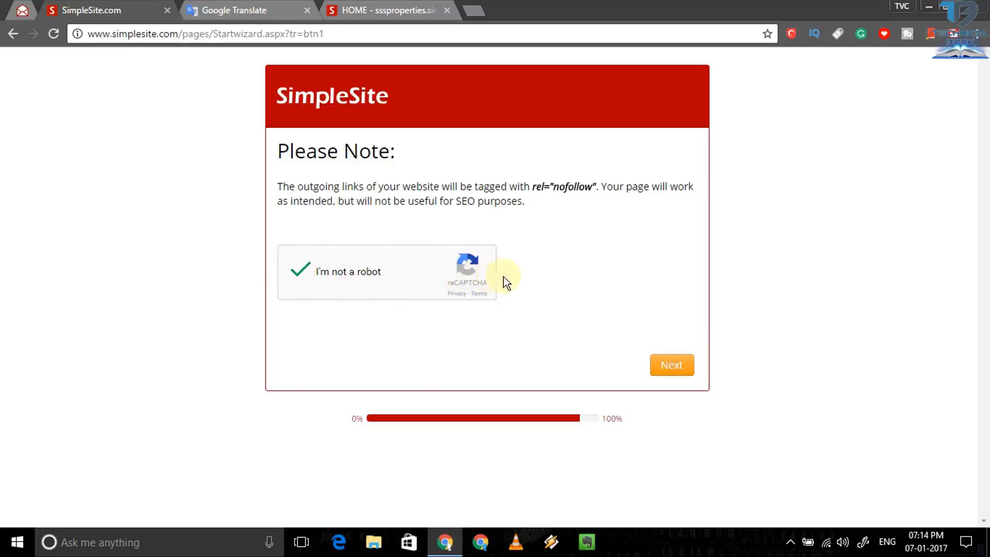
{"action": "left_click", "coordinate": [674, 370]}
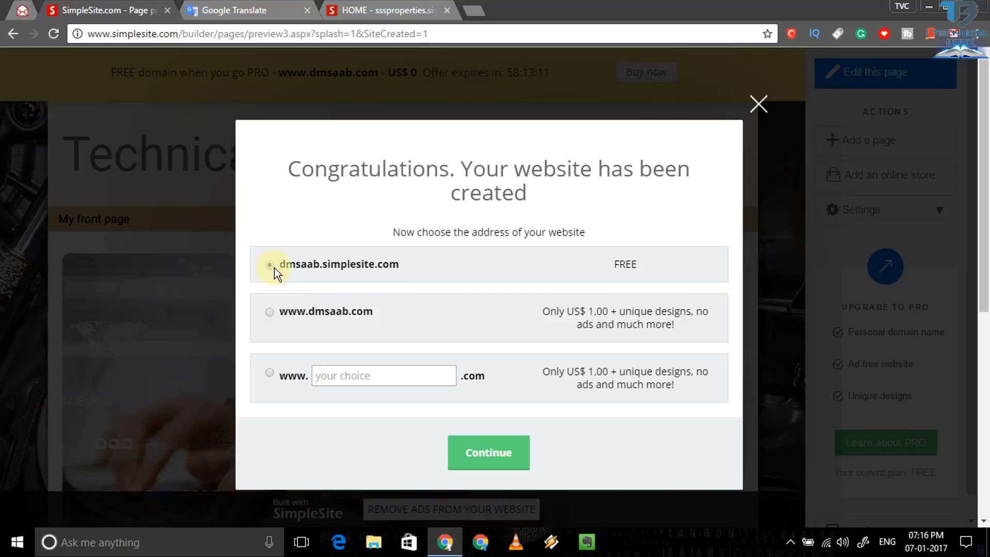
Choose the free dmsaab.simplesite.com address for the website and continue to the site.
{"action": "left_click", "coordinate": [269, 265]}
{"action": "left_click", "coordinate": [499, 463]}
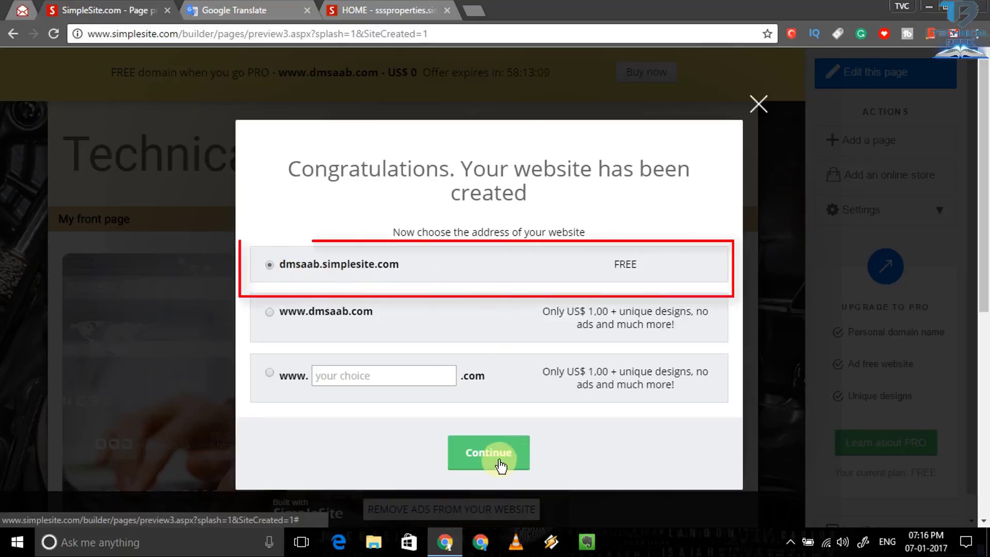
{"action": "left_click", "coordinate": [499, 458]}
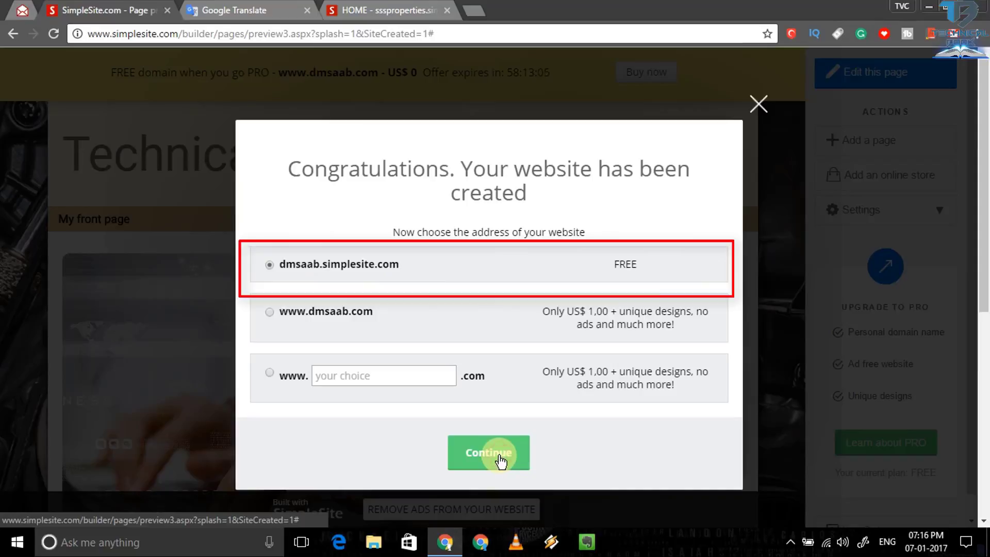
{"action": "left_click", "coordinate": [499, 457]}
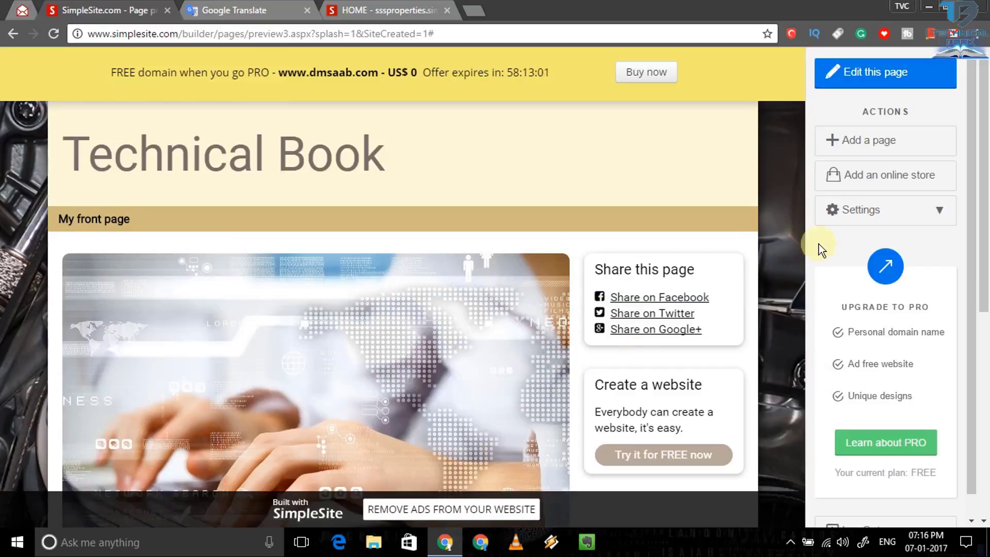
Look over the created Technical Book front page and the site's available settings options.
{"action": "scroll", "coordinate": [508, 178], "scroll_direction": "down", "scroll_amount": 1}
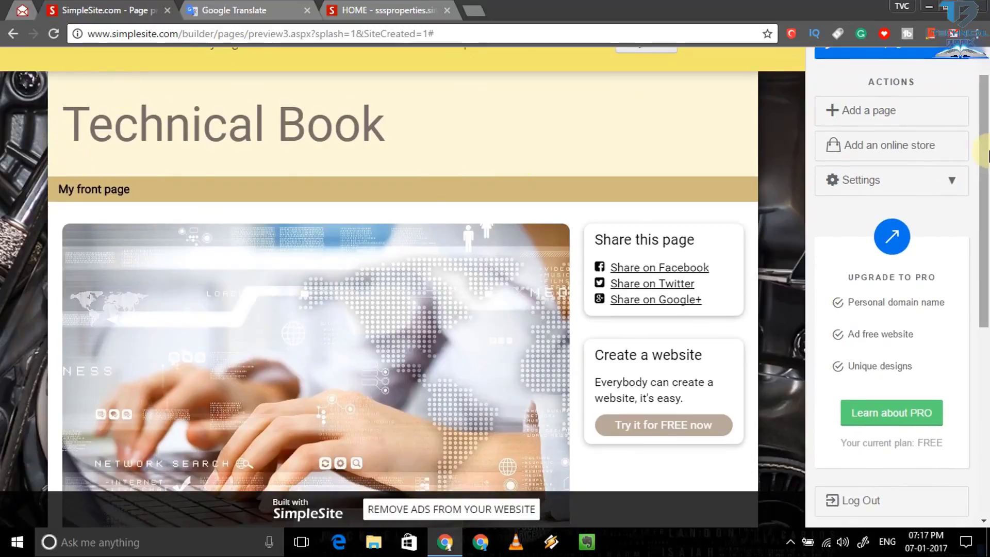
{"action": "left_click_drag", "start_coordinate": [985, 160], "coordinate": [986, 107]}
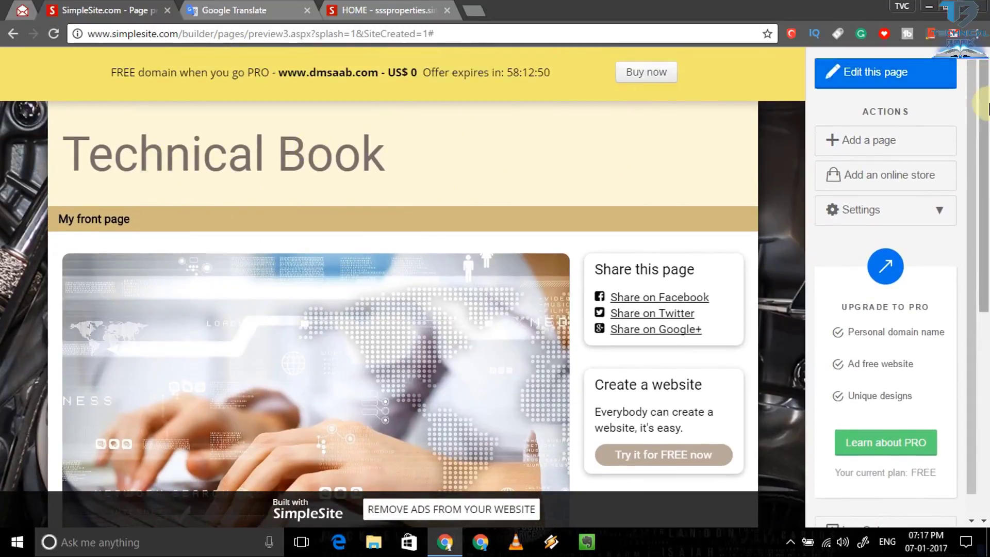
{"action": "mouse_move", "coordinate": [986, 107]}
{"action": "left_mouse_down"}
{"action": "mouse_move", "coordinate": [987, 180]}
{"action": "mouse_move", "coordinate": [987, 107]}
{"action": "left_mouse_up"}
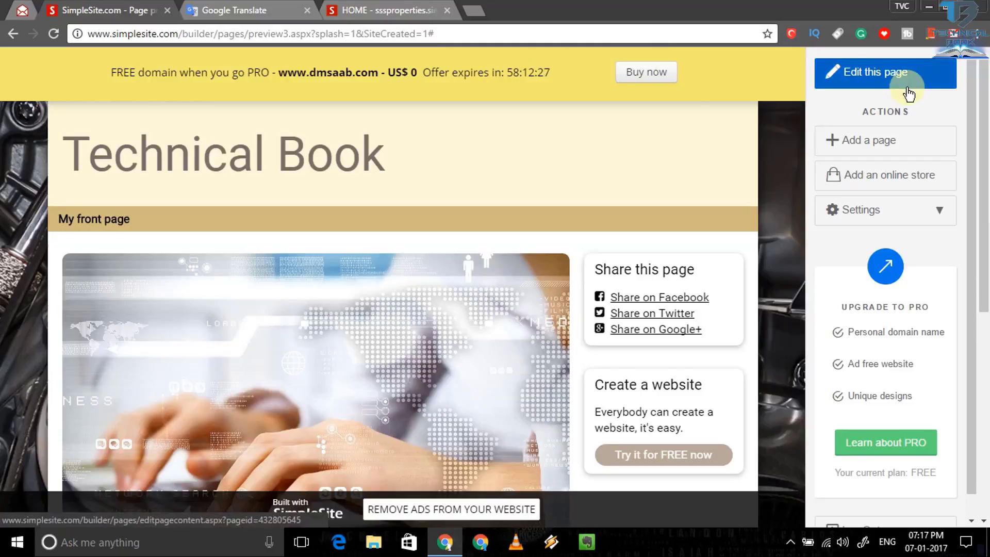
{"action": "scroll", "coordinate": [985, 93], "scroll_direction": "down", "scroll_amount": 5}
{"action": "scroll", "coordinate": [985, 83], "scroll_direction": "up", "scroll_amount": 5}
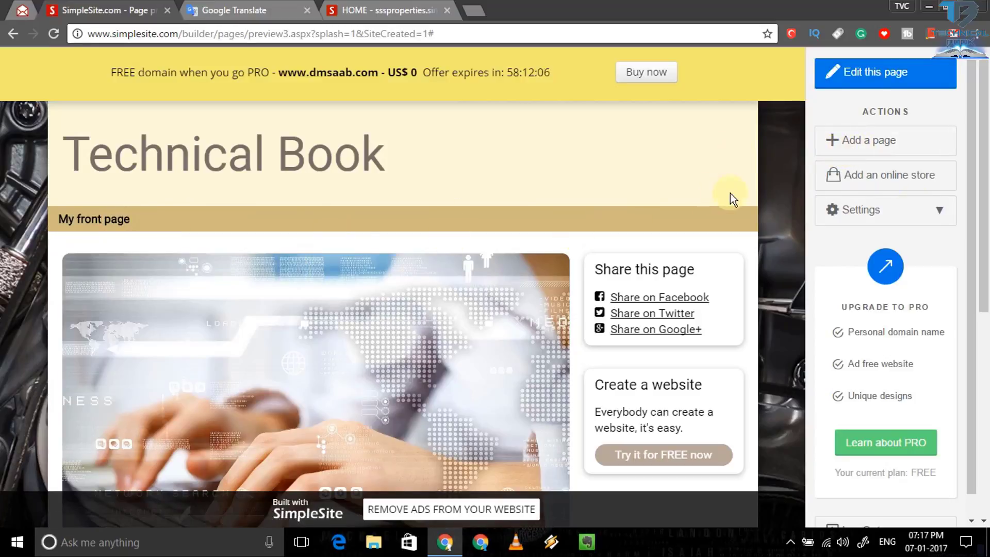
{"action": "left_click", "coordinate": [935, 214]}
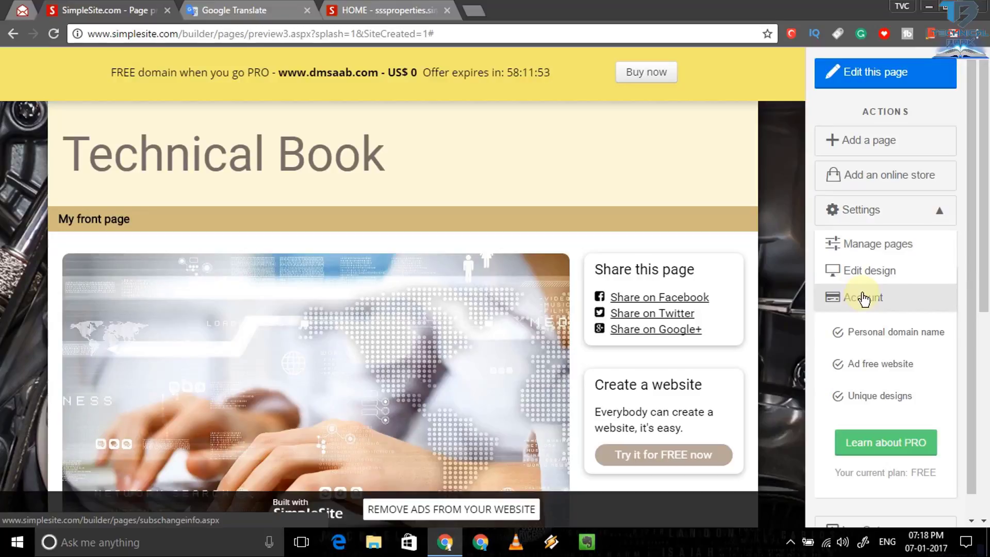
Open the front page for editing and rename the page as "Home".
{"action": "left_click", "coordinate": [880, 77]}
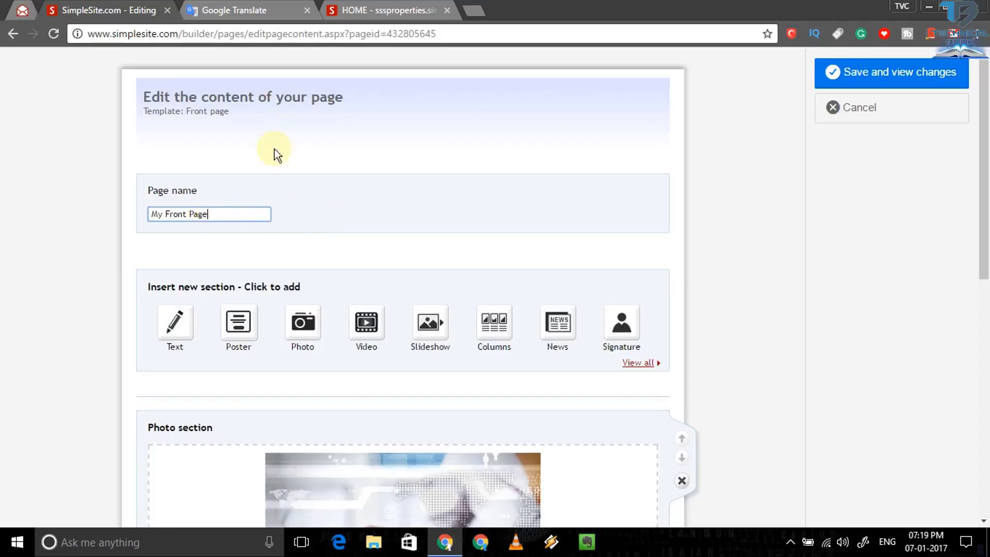
{"action": "left_click", "coordinate": [390, 6]}
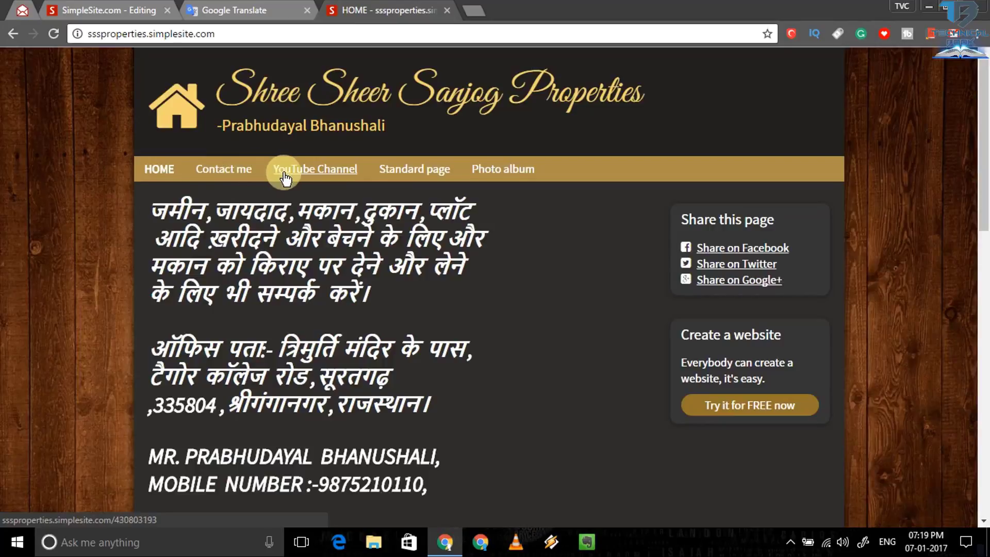
{"action": "left_click", "coordinate": [103, 12]}
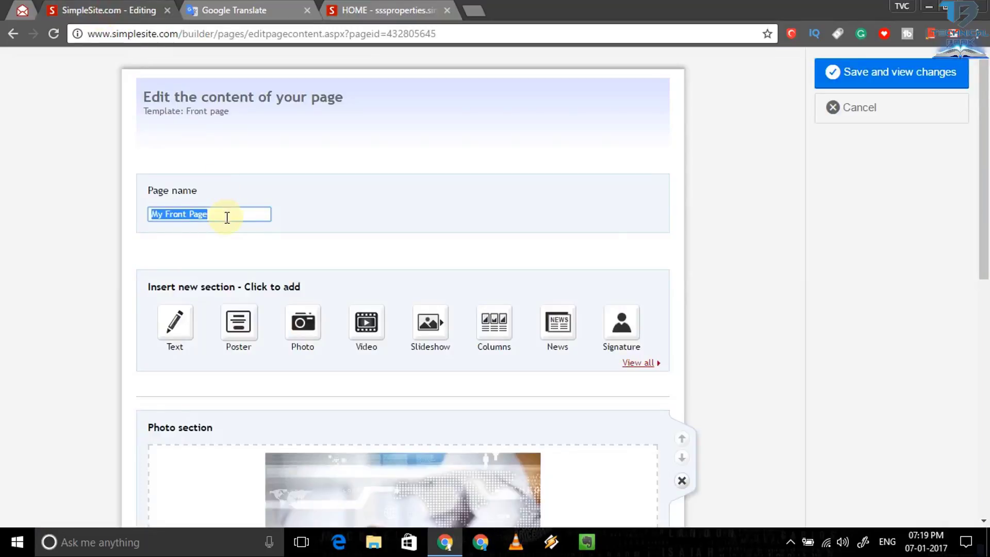
{"action": "left_click", "coordinate": [227, 217]}
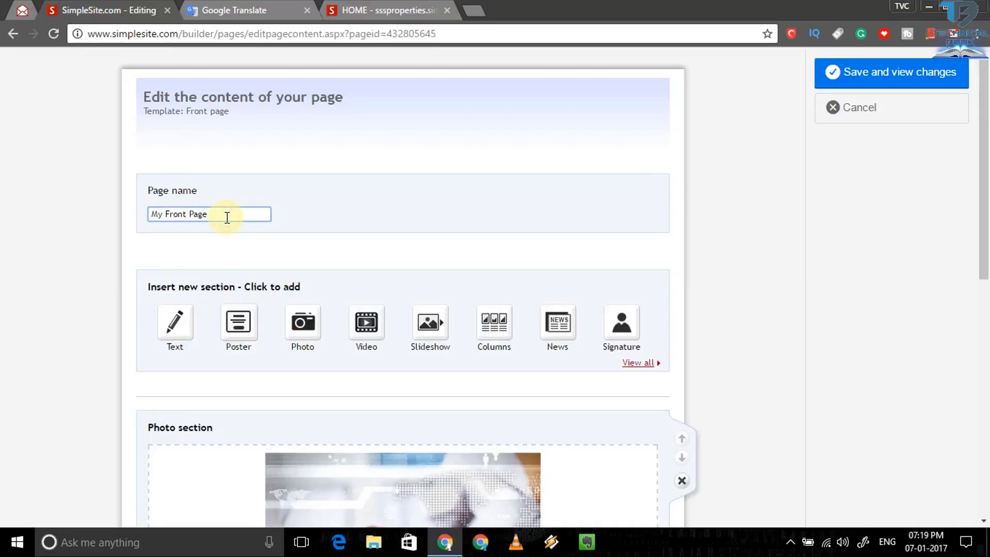
{"action": "key", "text": "BackSpace"}
{"action": "key", "text": "BackSpace"}
{"action": "key", "text": "BackSpace"}
{"action": "key", "text": "BackSpace"}
{"action": "key", "text": "BackSpace"}
{"action": "key", "text": "BackSpace"}
{"action": "key", "text": "BackSpace"}
{"action": "key", "text": "BackSpace"}
{"action": "key", "text": "BackSpace"}
{"action": "key", "text": "BackSpace"}
{"action": "key", "text": "BackSpace"}
{"action": "key", "text": "BackSpace"}
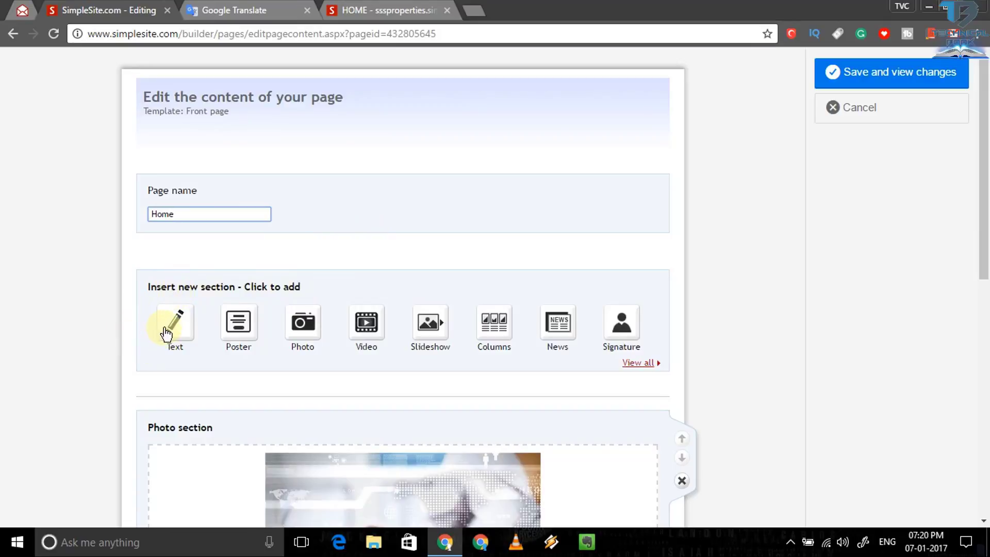
Examine the sssproperties example site's home and YouTube Channel pages as a reference, and return to the page editor.
{"action": "left_click", "coordinate": [375, 12]}
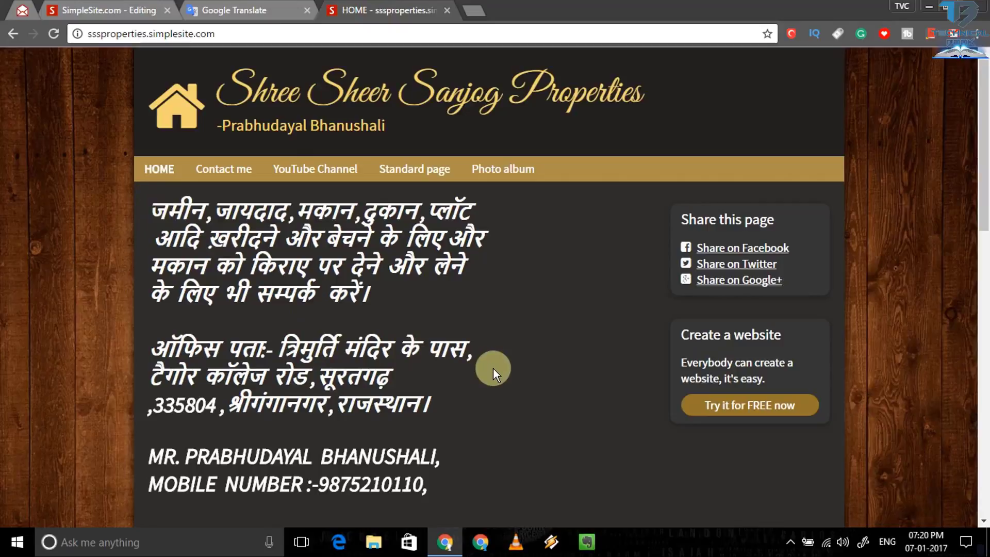
{"action": "left_click", "coordinate": [101, 9]}
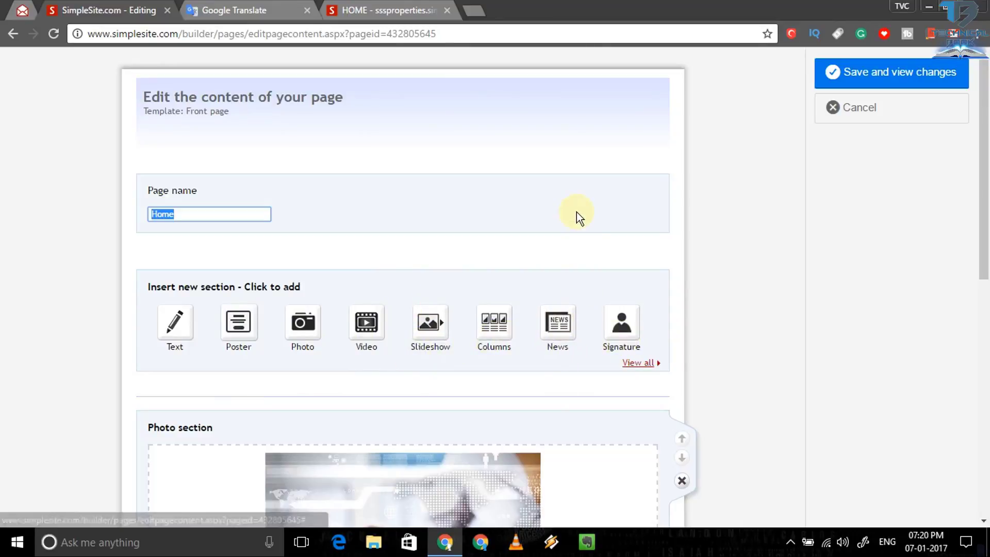
{"action": "left_click", "coordinate": [357, 11]}
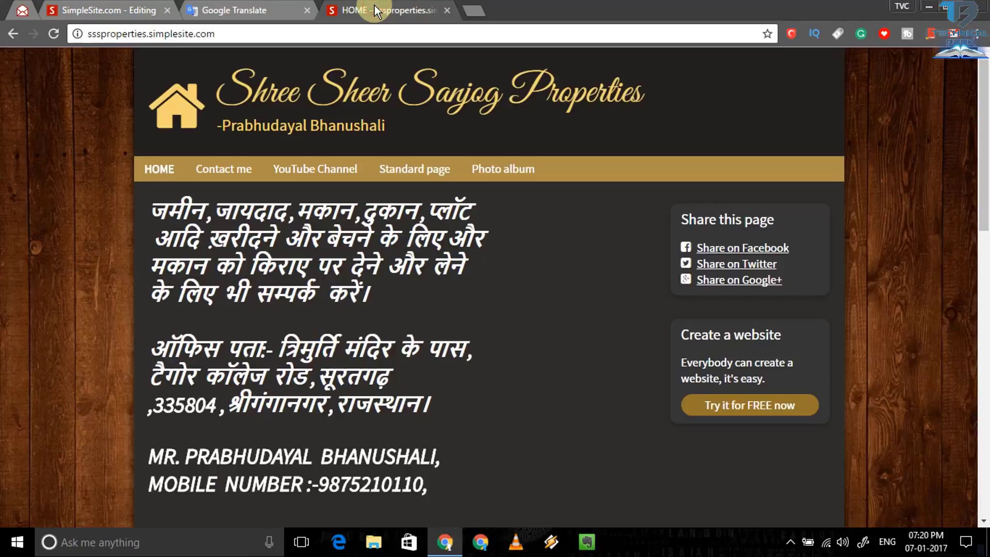
{"action": "left_click", "coordinate": [344, 180]}
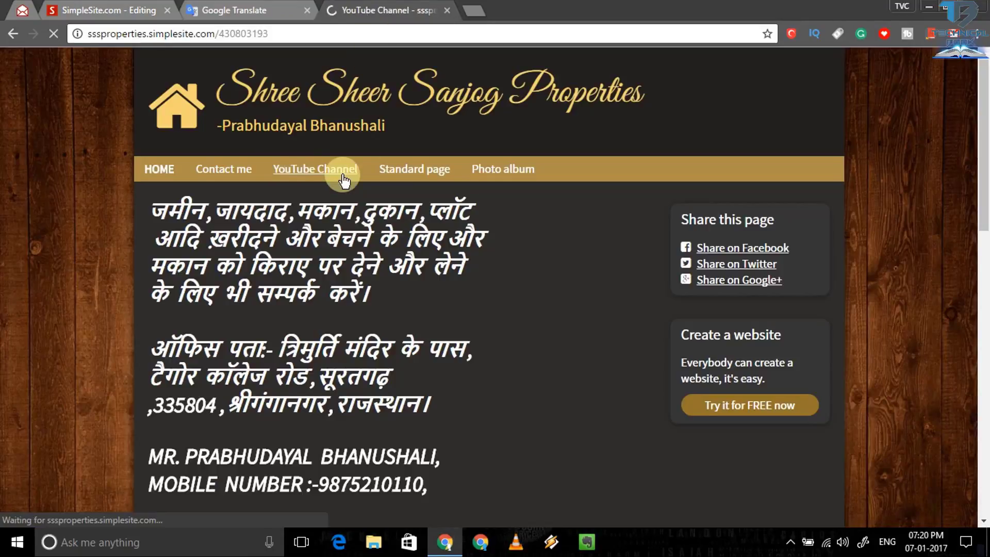
{"action": "left_click_drag", "start_coordinate": [987, 78], "coordinate": [985, 133]}
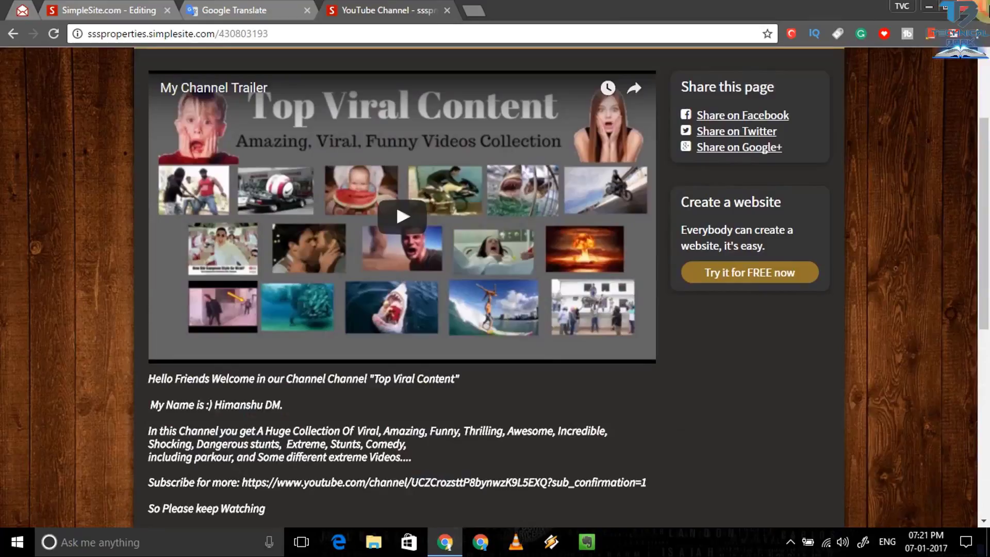
{"action": "left_click", "coordinate": [92, 9]}
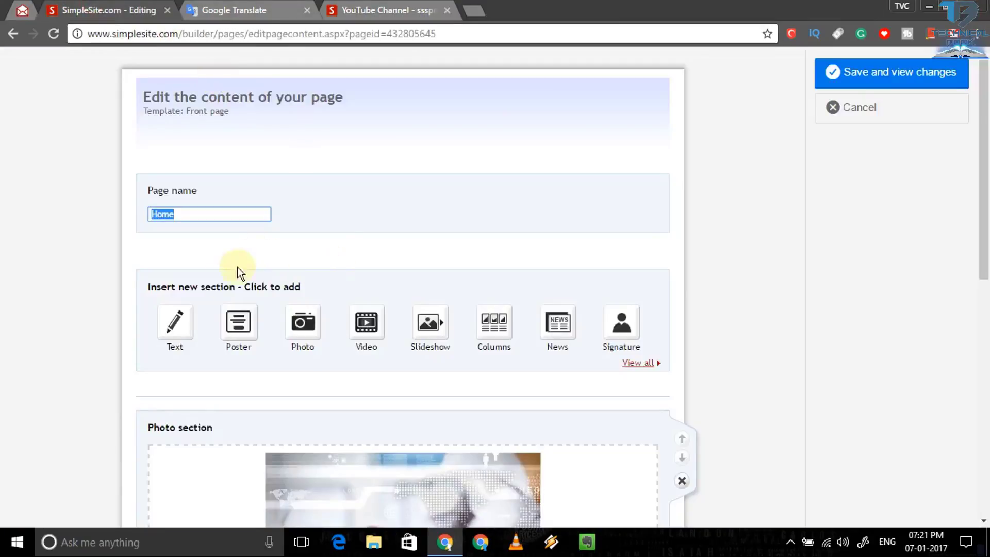
Insert a new text section on the Home page and ready its body for text.
{"action": "left_click", "coordinate": [174, 334]}
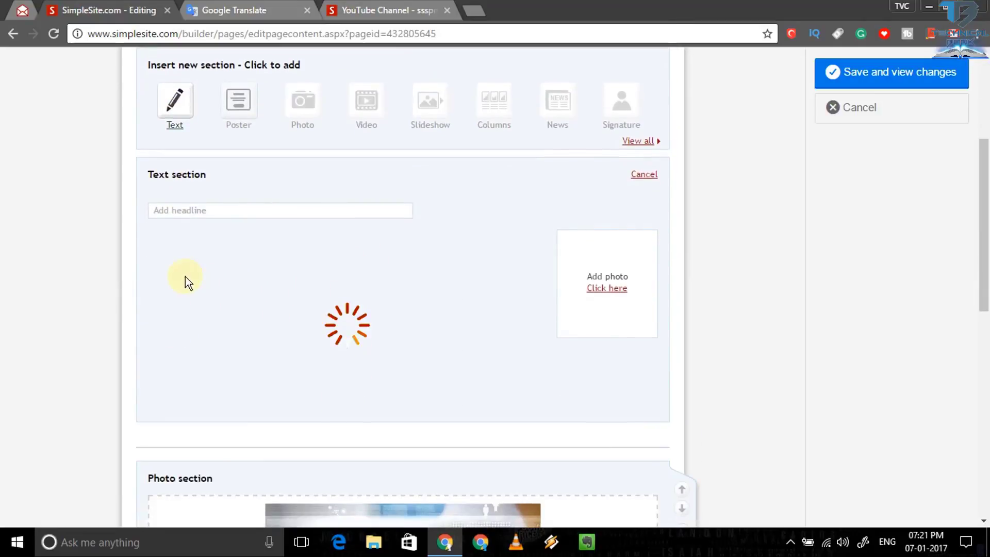
{"action": "left_click", "coordinate": [393, 11]}
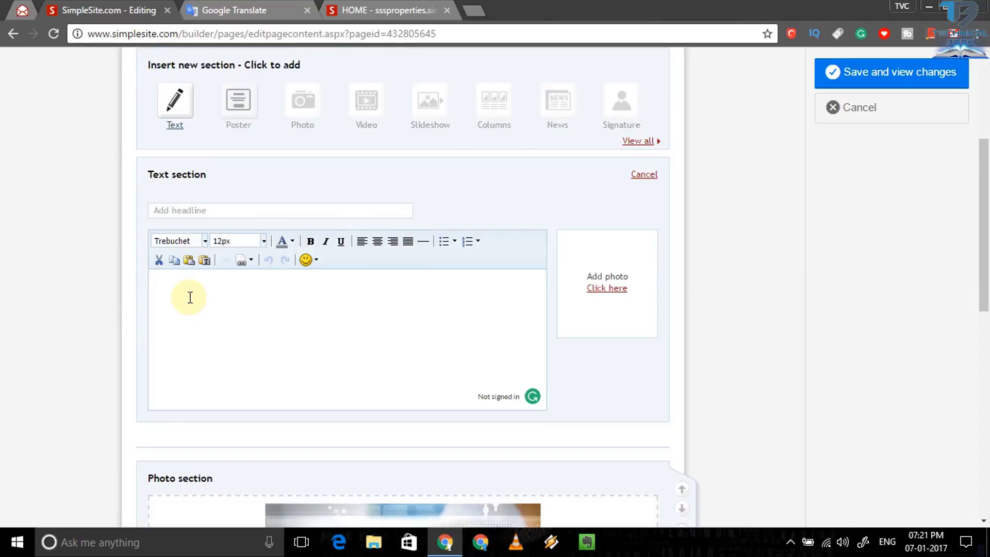
{"action": "left_click", "coordinate": [190, 297]}
Copy the Hindi welcome message and contact details from Google Translate into the body of the new text section.
{"action": "left_click", "coordinate": [259, 12]}
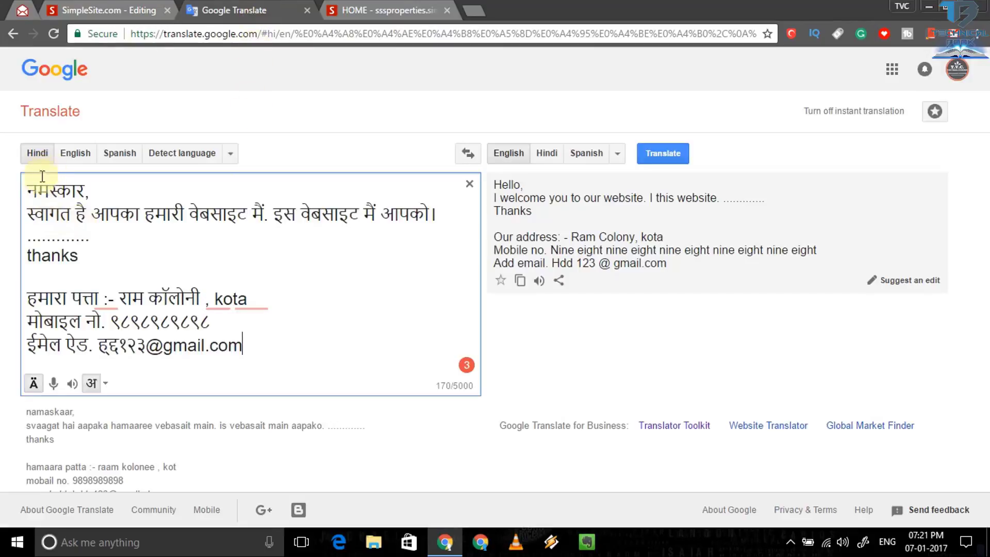
{"action": "left_click_drag", "start_coordinate": [30, 191], "coordinate": [281, 341]}
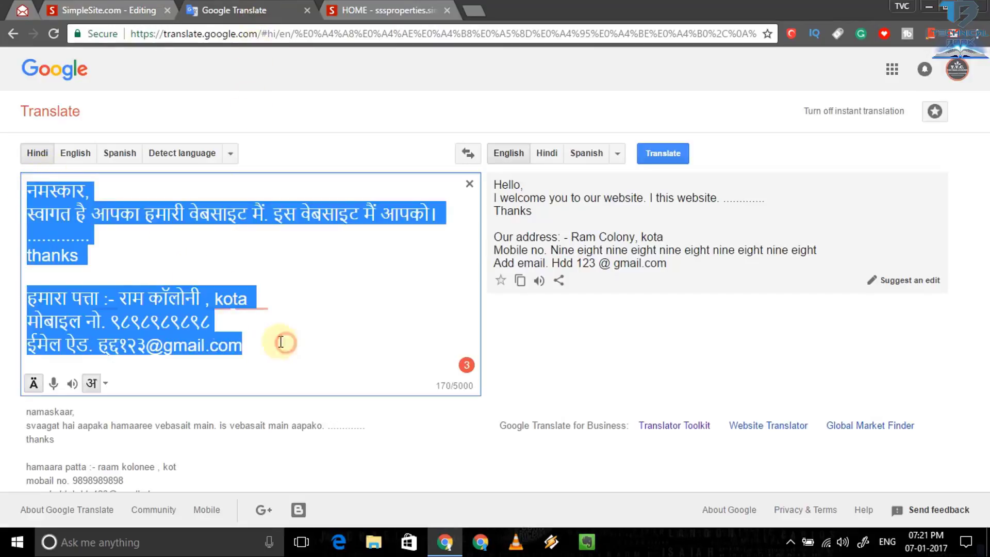
{"action": "right_click", "coordinate": [128, 303]}
{"action": "left_click", "coordinate": [157, 329]}
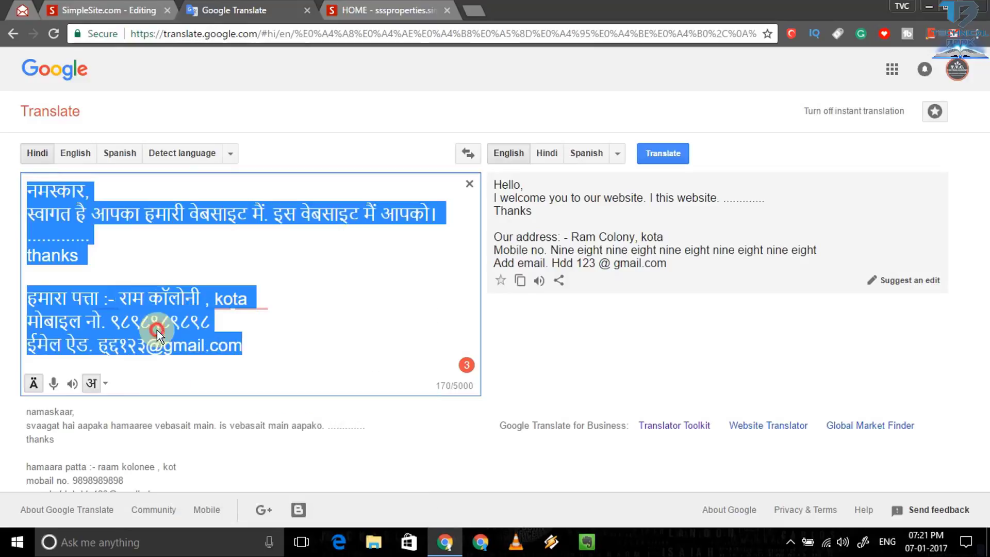
{"action": "left_click", "coordinate": [148, 248]}
{"action": "left_click", "coordinate": [105, 7]}
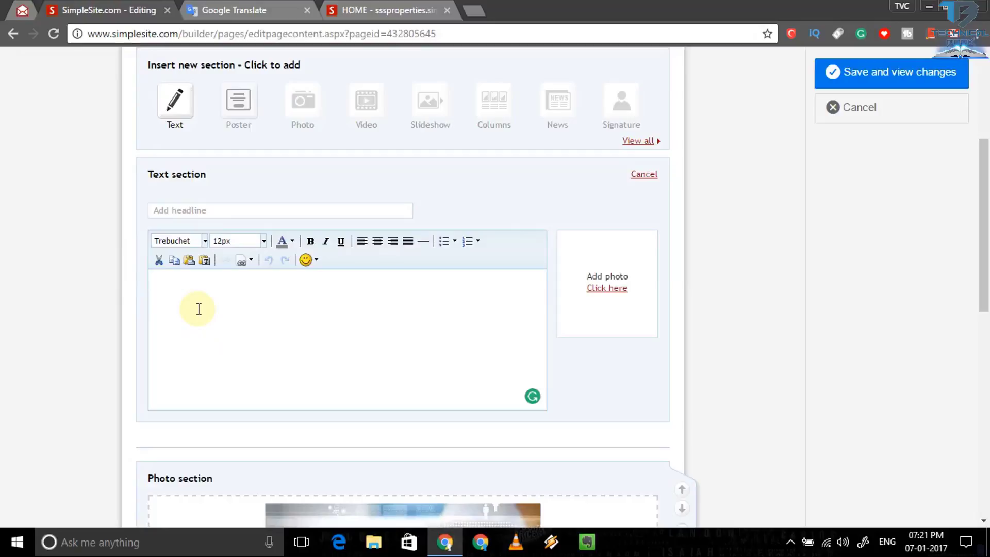
{"action": "key", "text": "ctrl+v"}
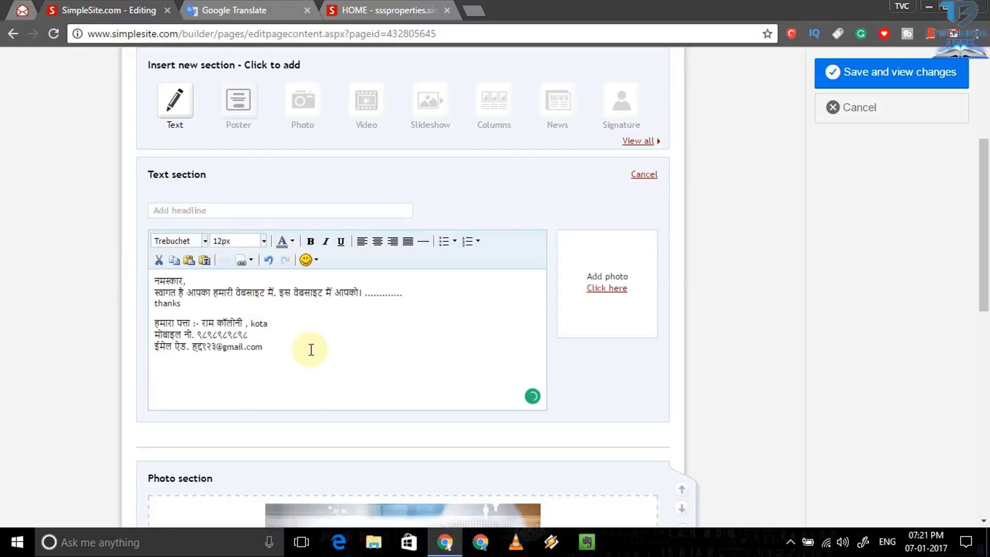
Replace the mobile number and e-mail address in the pasted text, and add a divider line of equals signs below them.
{"action": "type", "text": "==============================="}
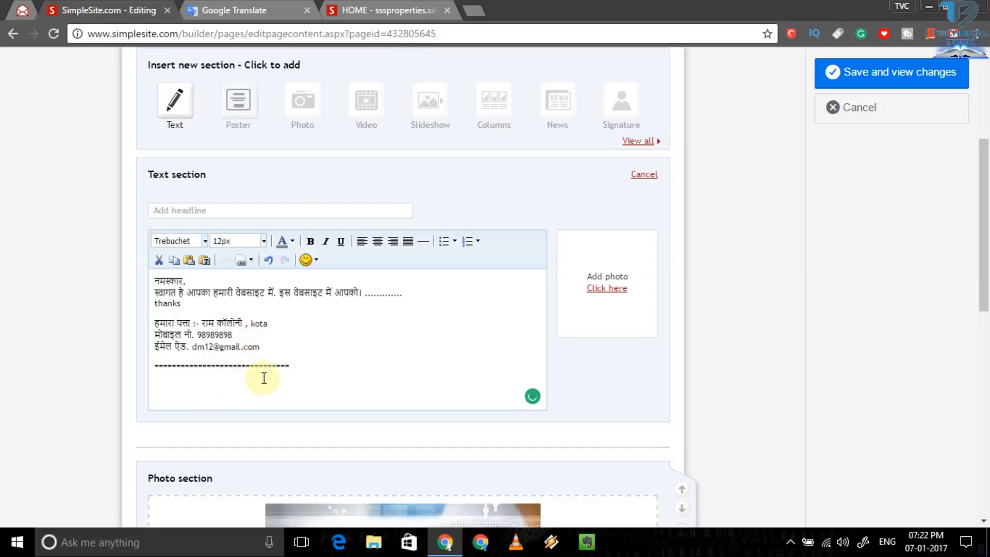
Copy the English translation of the welcome and contact text from Google Translate to below the divider line in the text section.
{"action": "left_click", "coordinate": [210, 382]}
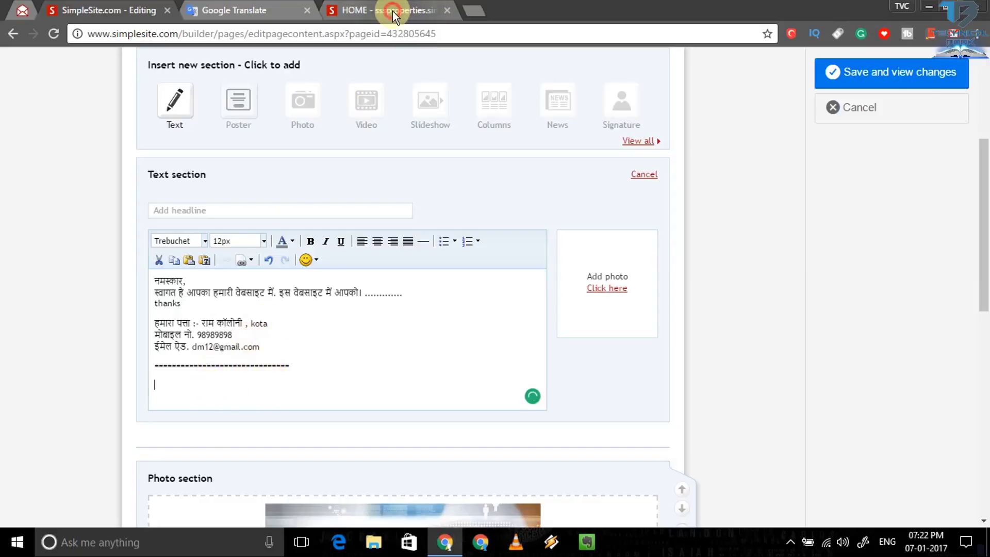
{"action": "left_click", "coordinate": [394, 12]}
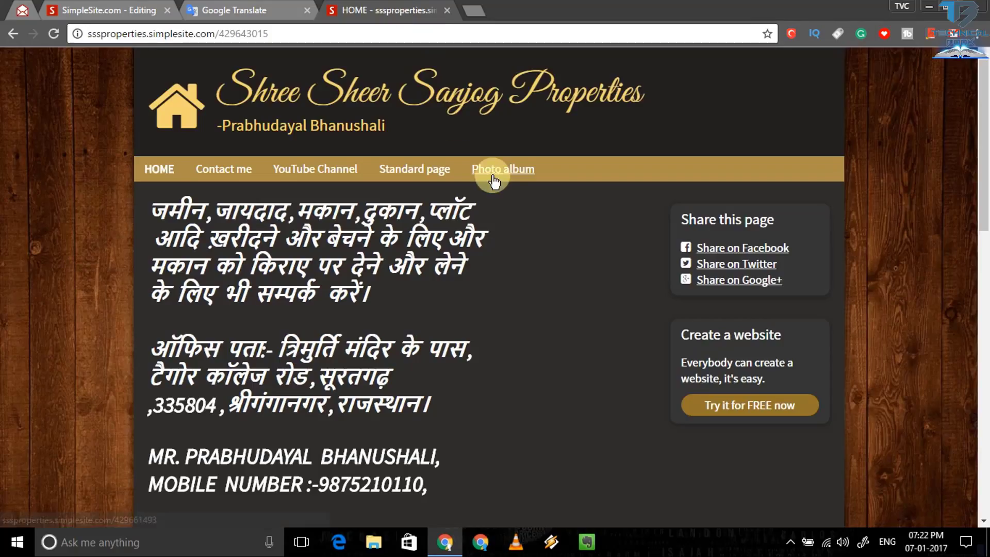
{"action": "left_click", "coordinate": [248, 11]}
{"action": "left_click_drag", "start_coordinate": [492, 183], "coordinate": [756, 274]}
{"action": "right_click", "coordinate": [654, 263]}
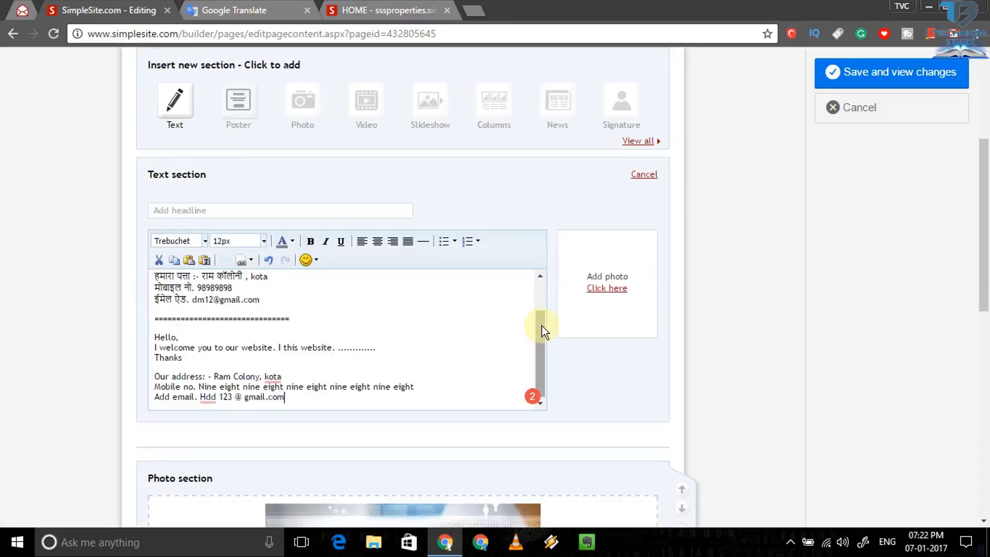
{"action": "left_click_drag", "start_coordinate": [543, 325], "coordinate": [543, 264]}
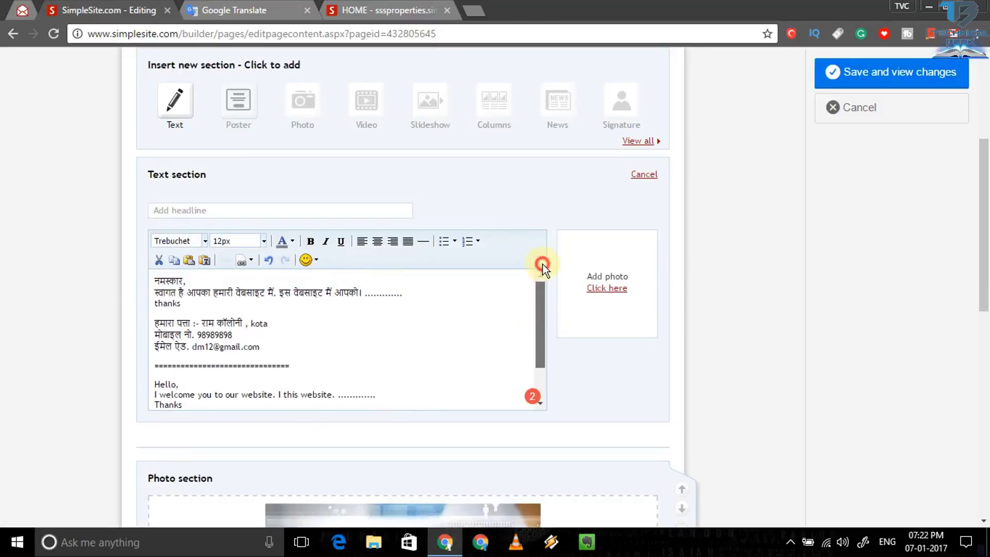
Search the web for "google translate" in a new browser tab, and close that tab to return to Google Translate.
{"action": "left_click", "coordinate": [278, 9]}
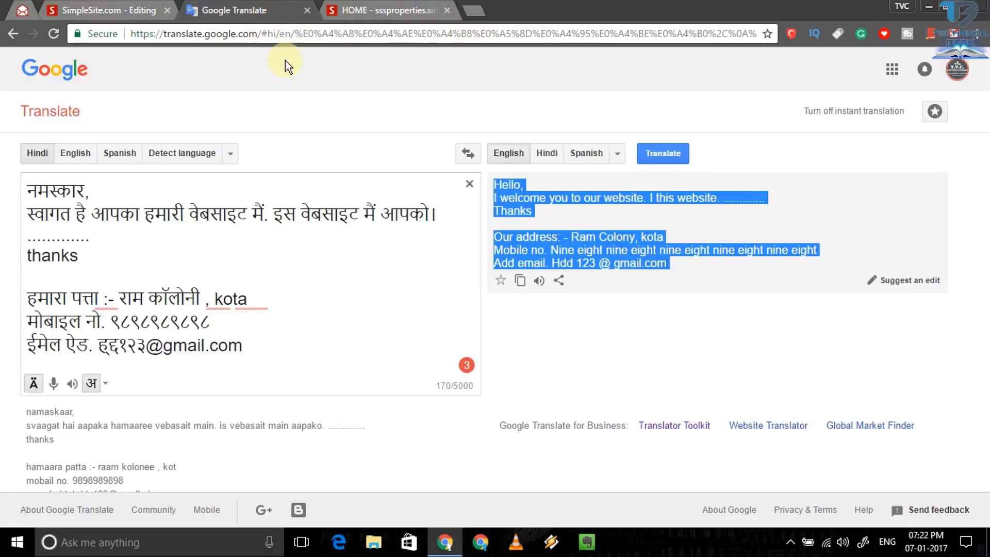
{"action": "left_click", "coordinate": [474, 11]}
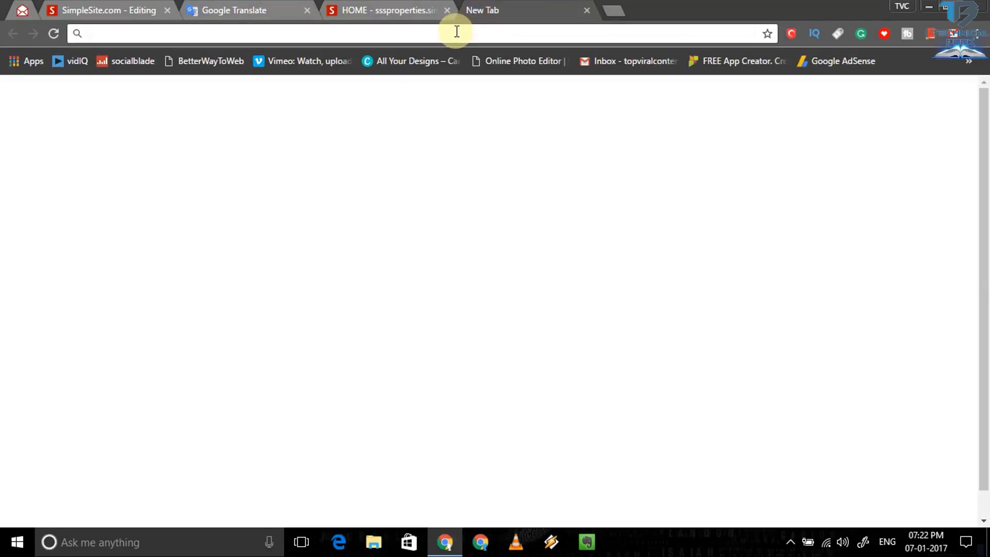
{"action": "type", "text": "google "}
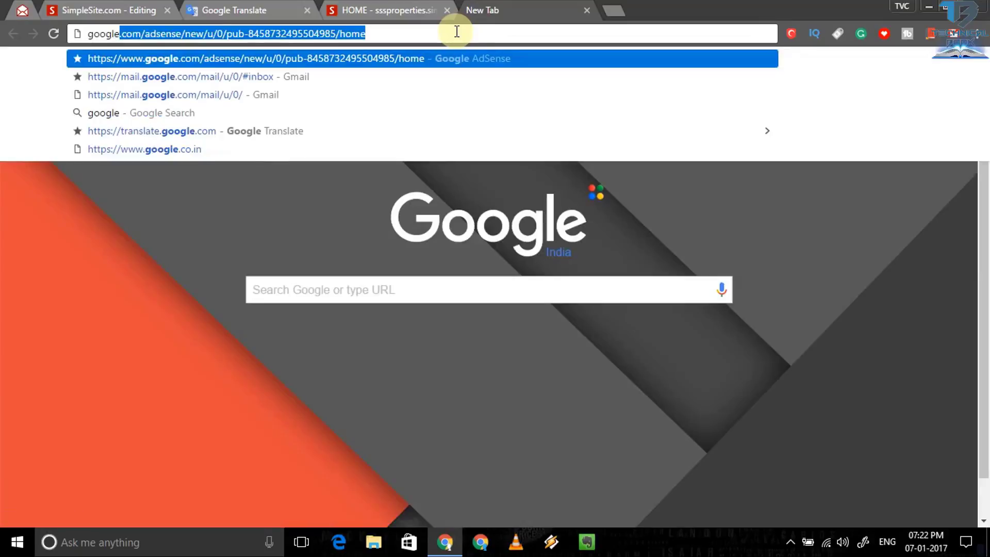
{"action": "type", "text": "translate"}
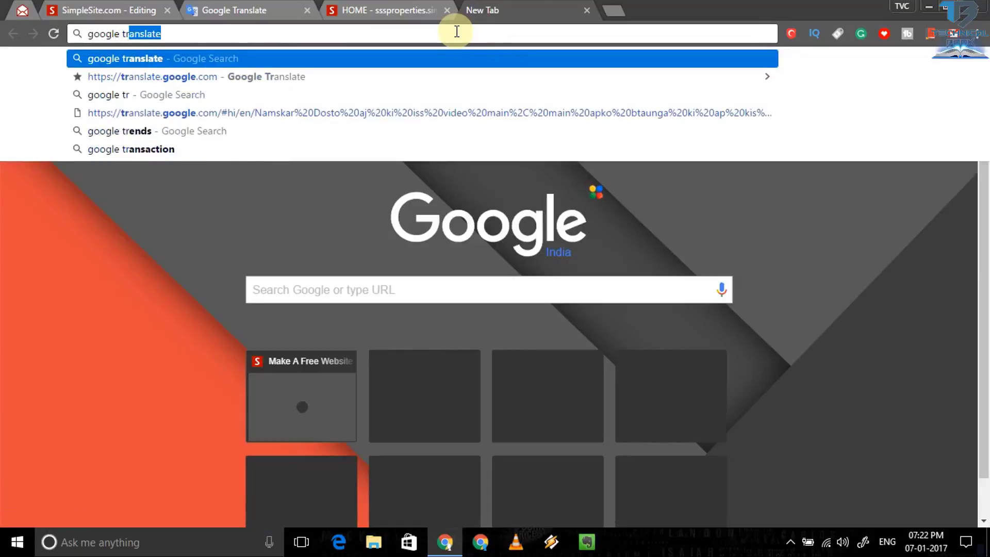
{"action": "left_click", "coordinate": [152, 61]}
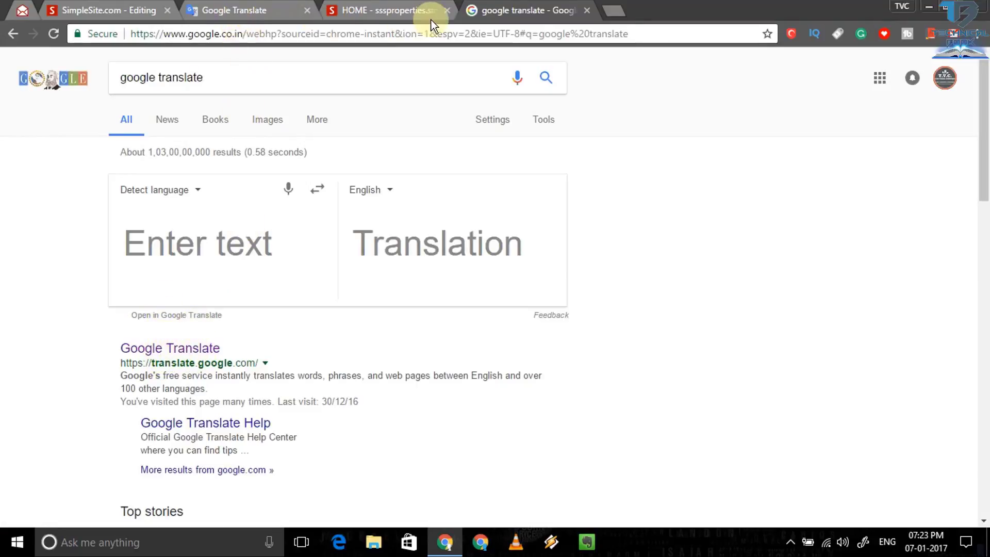
{"action": "left_click", "coordinate": [587, 10]}
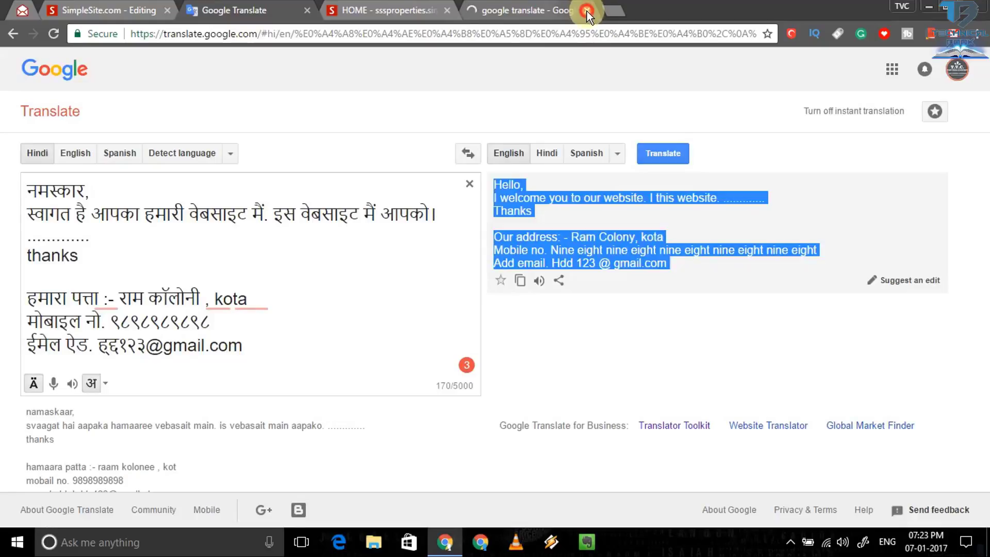
{"action": "left_click", "coordinate": [587, 10]}
Clear all of the Hindi source text in Google Translate.
{"action": "left_click", "coordinate": [164, 225]}
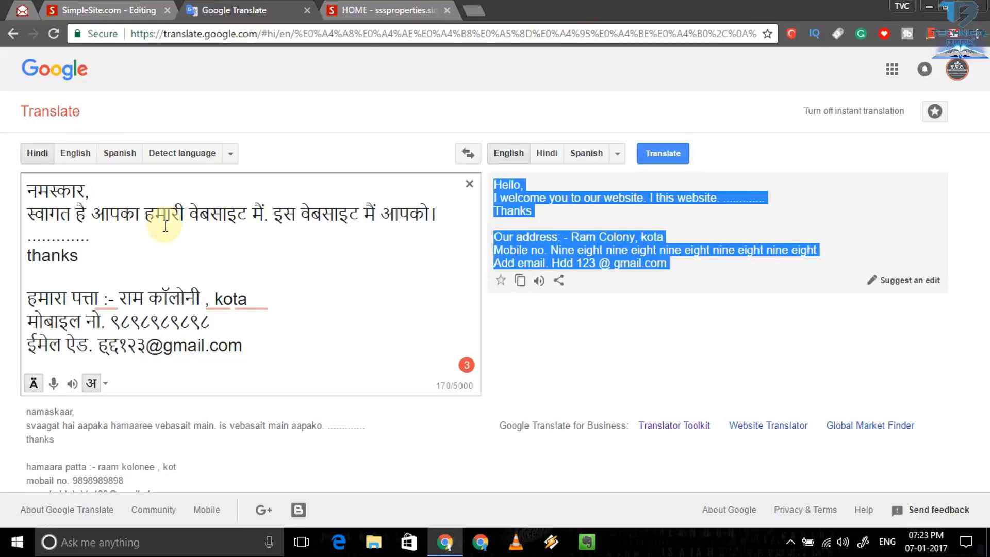
{"action": "left_click", "coordinate": [276, 348]}
{"action": "type", "text": "\\\\\\\\\\"}
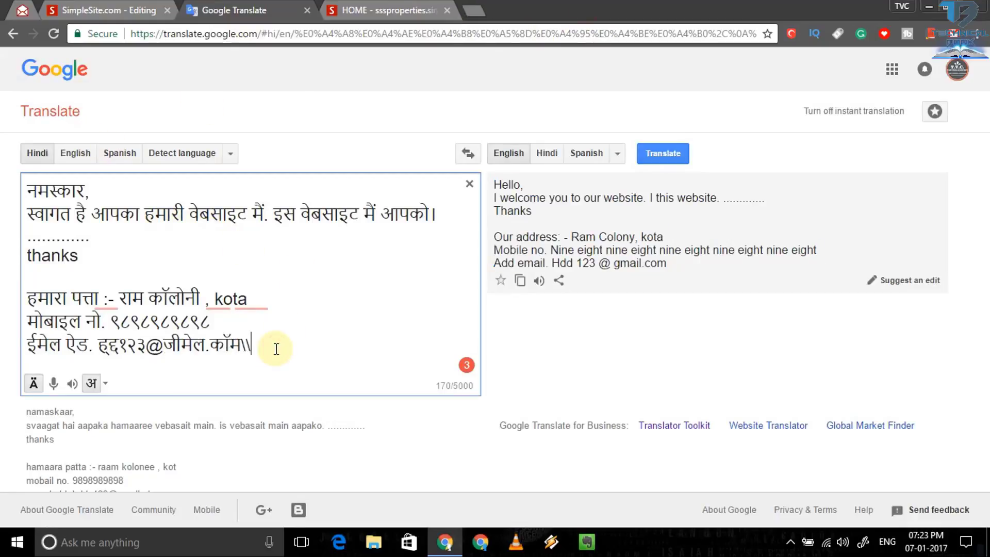
{"action": "key", "text": "BackSpace"}
{"action": "key", "text": "BackSpace"}
{"action": "key", "text": "BackSpace"}
{"action": "key", "text": "BackSpace"}
{"action": "key", "text": "BackSpace"}
{"action": "key", "text": "BackSpace"}
{"action": "key", "text": "BackSpace"}
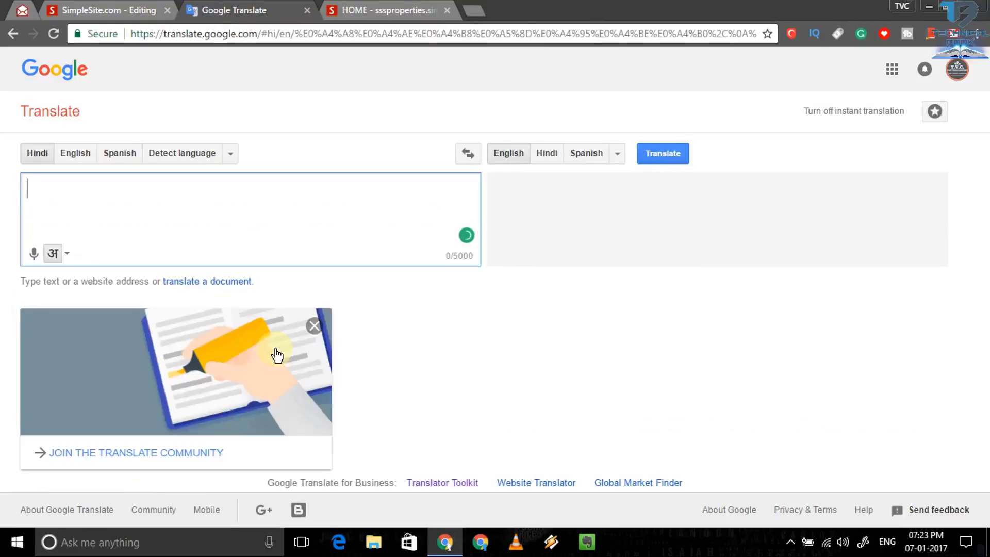
Enter the Hindi sentence "नमस्कार दोस्तों स्वागत है आपका हमारे यूट्यूब चैनल मैं" as source text, using phonetic Hindi input.
{"action": "type", "text": "namskar d"}
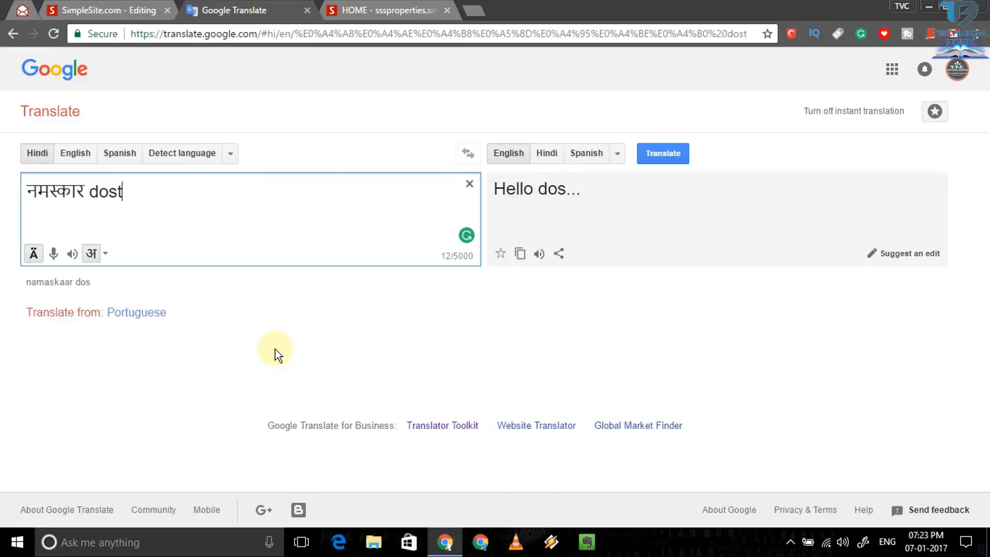
{"action": "type", "text": "o"}
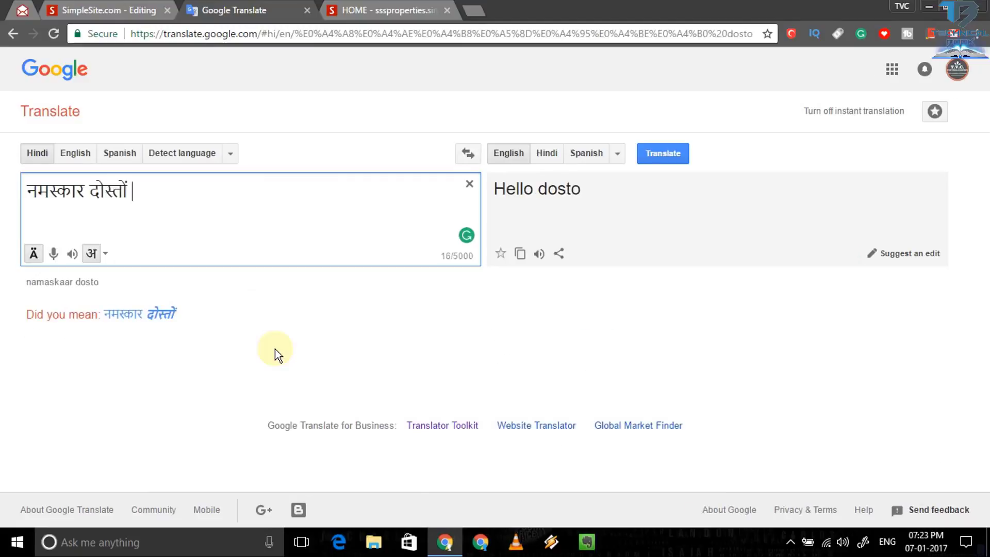
{"action": "type", "text": " swa"}
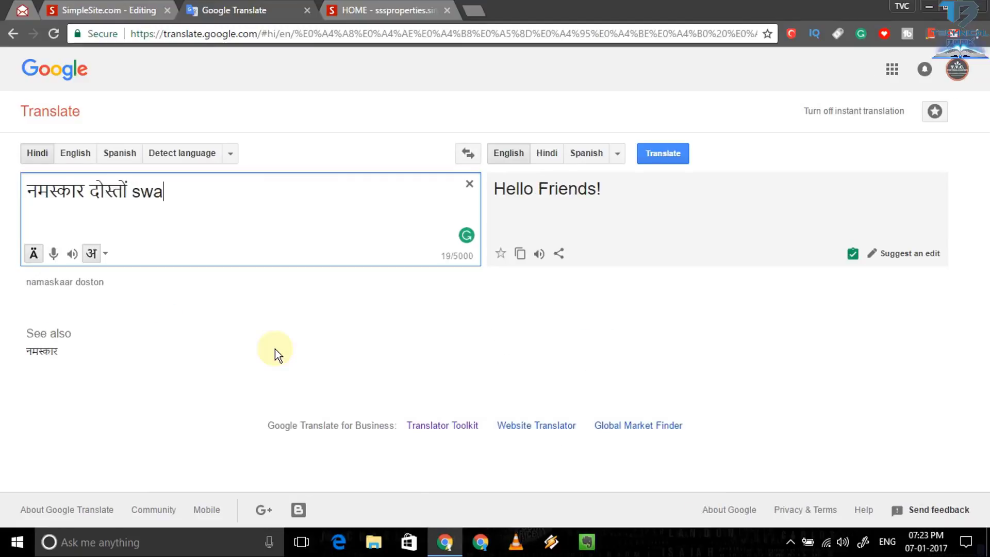
{"action": "type", "text": "gat a"}
{"action": "key", "text": "BackSpace"}
{"action": "type", "text": "h"}
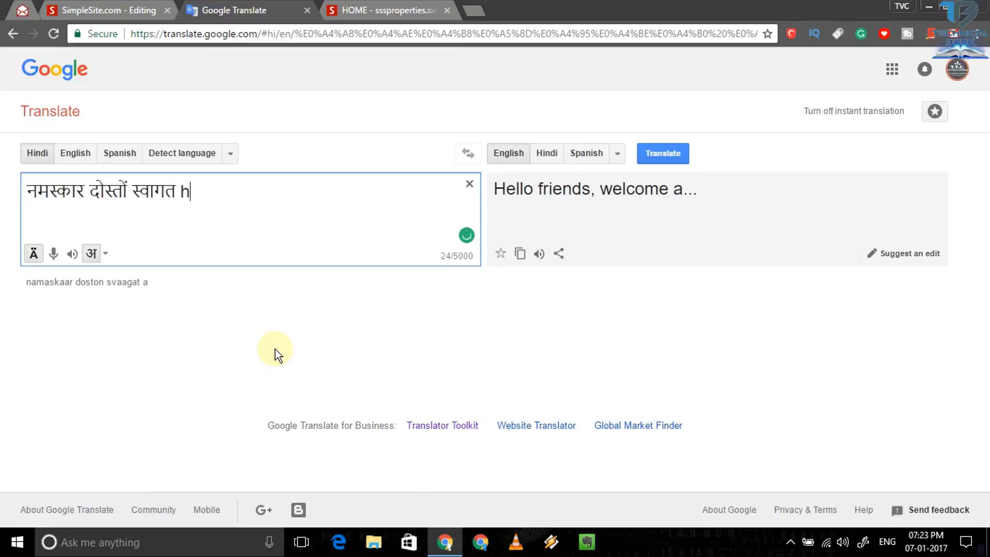
{"action": "type", "text": "ai apka h"}
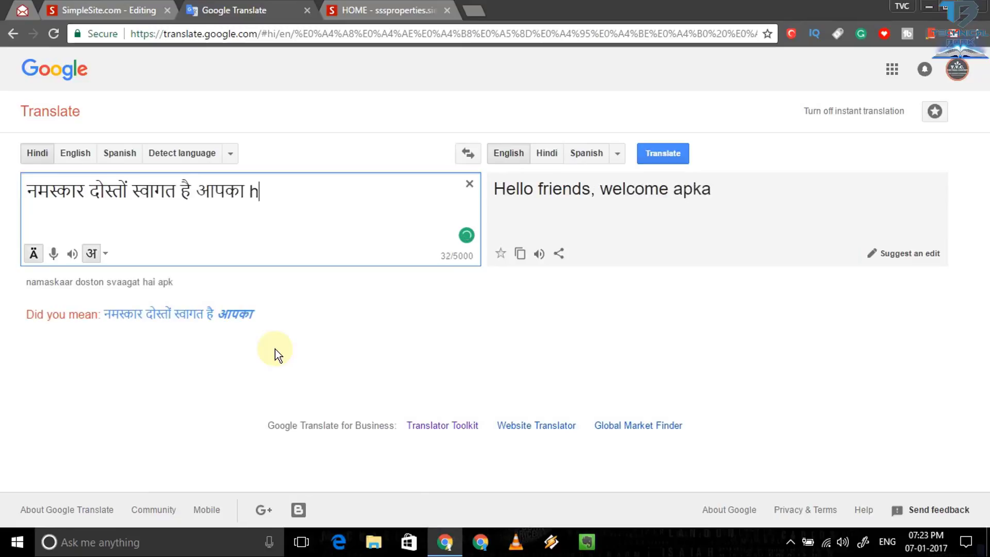
{"action": "type", "text": "mare "}
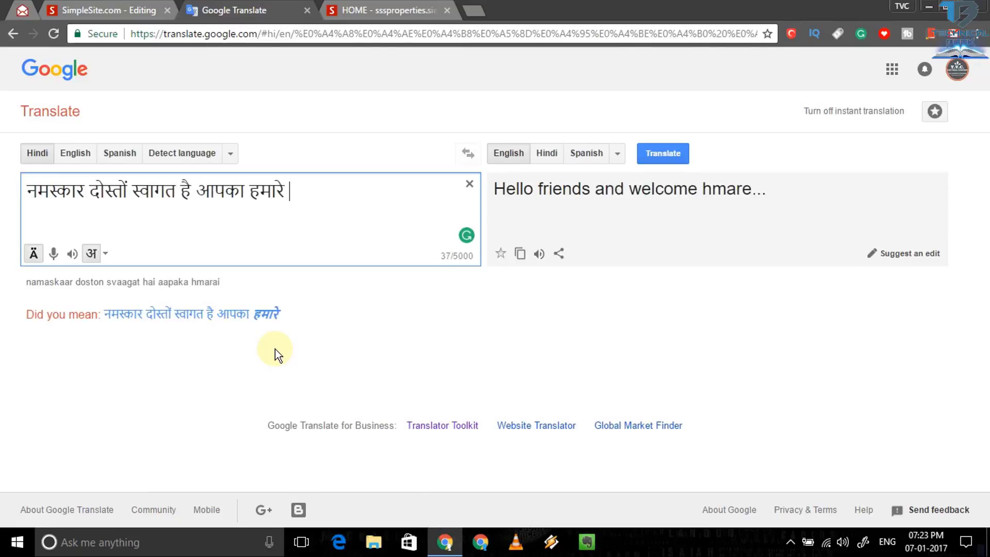
{"action": "type", "text": "youtube"}
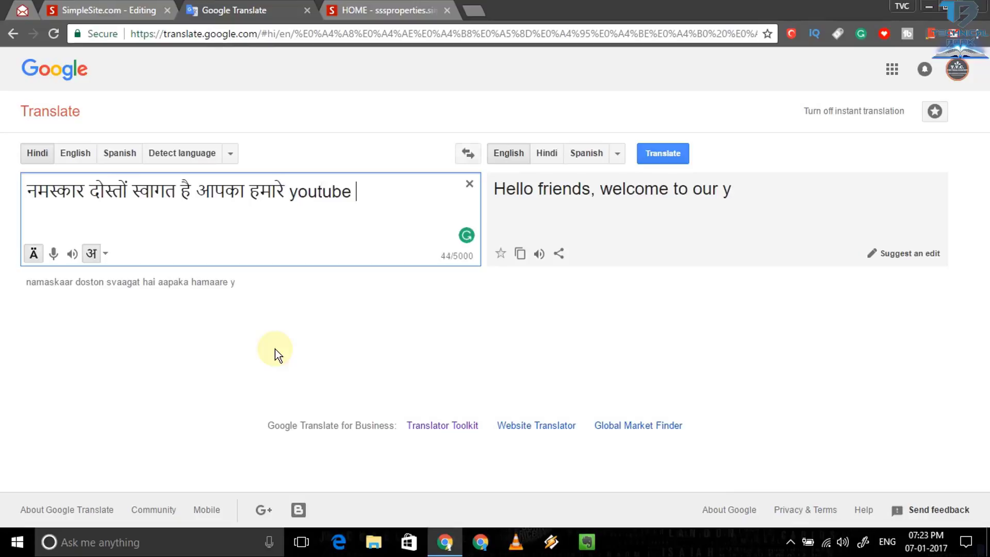
{"action": "type", "text": " channel mai"}
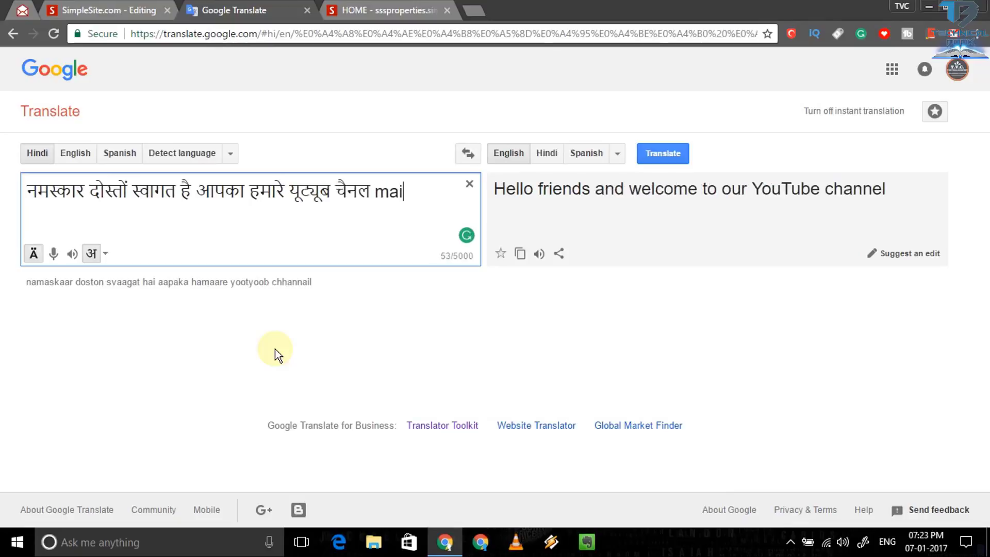
{"action": "type", "text": "n"}
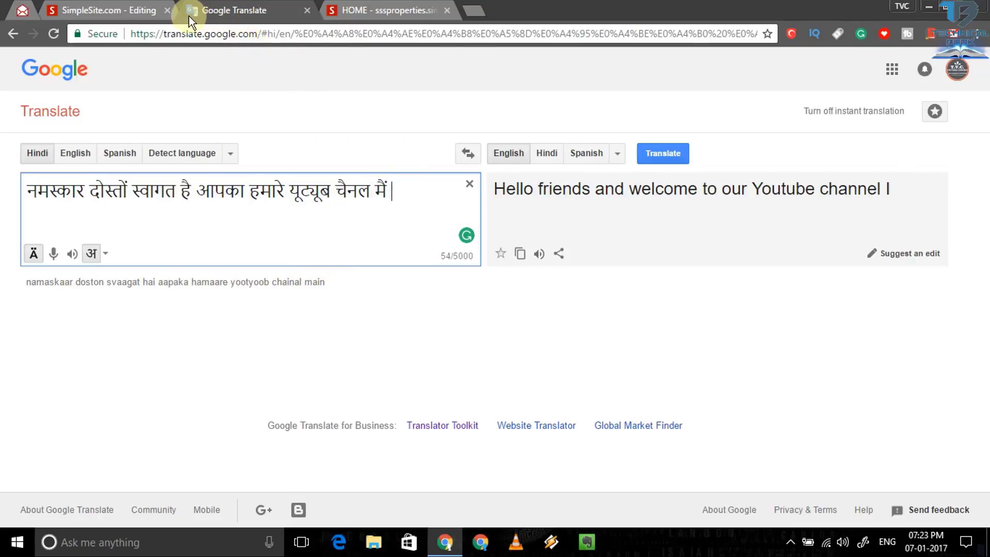
Examine the new text and the Photo section in the SimpleSite page editor, and compare them with the sssproperties home page.
{"action": "left_click", "coordinate": [117, 9]}
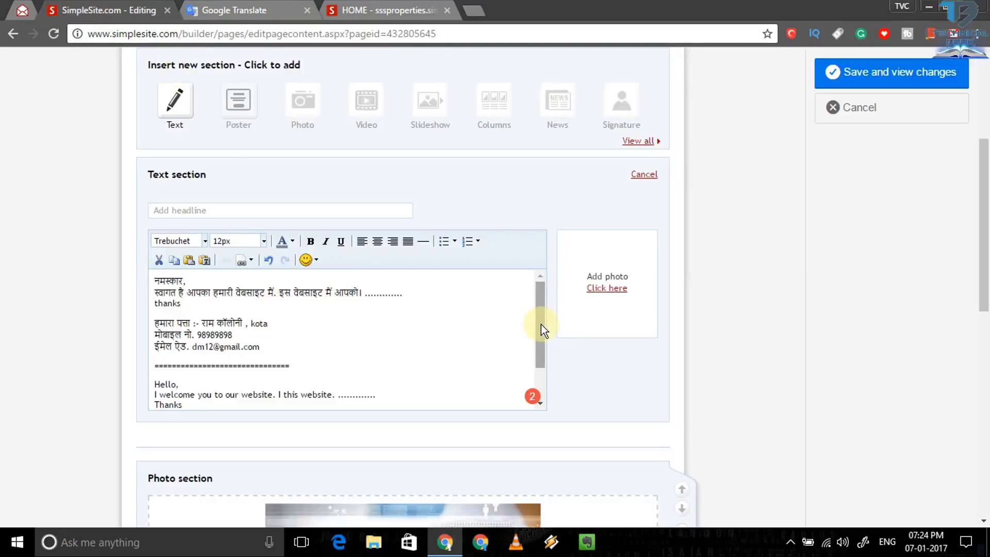
{"action": "left_click_drag", "start_coordinate": [541, 323], "coordinate": [540, 360]}
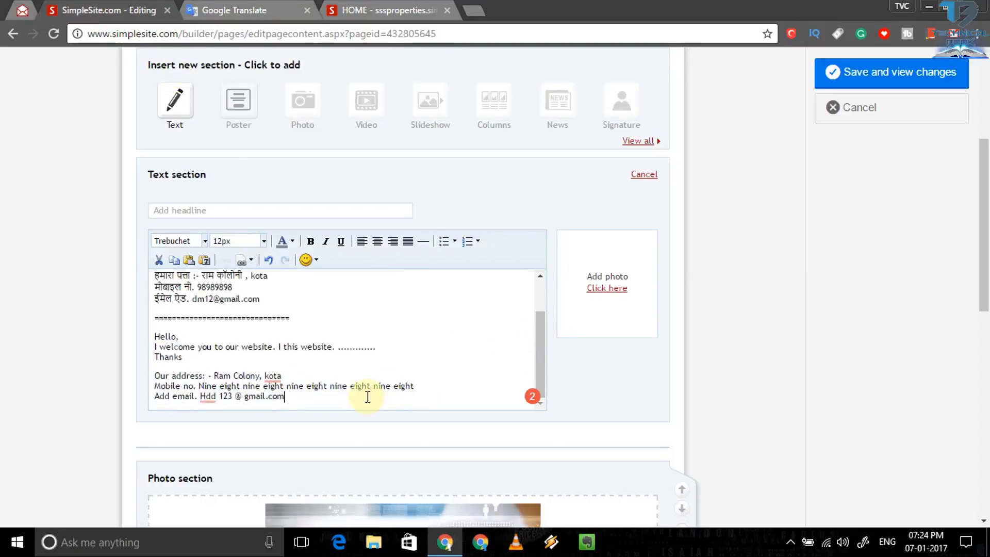
{"action": "left_click_drag", "start_coordinate": [987, 220], "coordinate": [986, 226]}
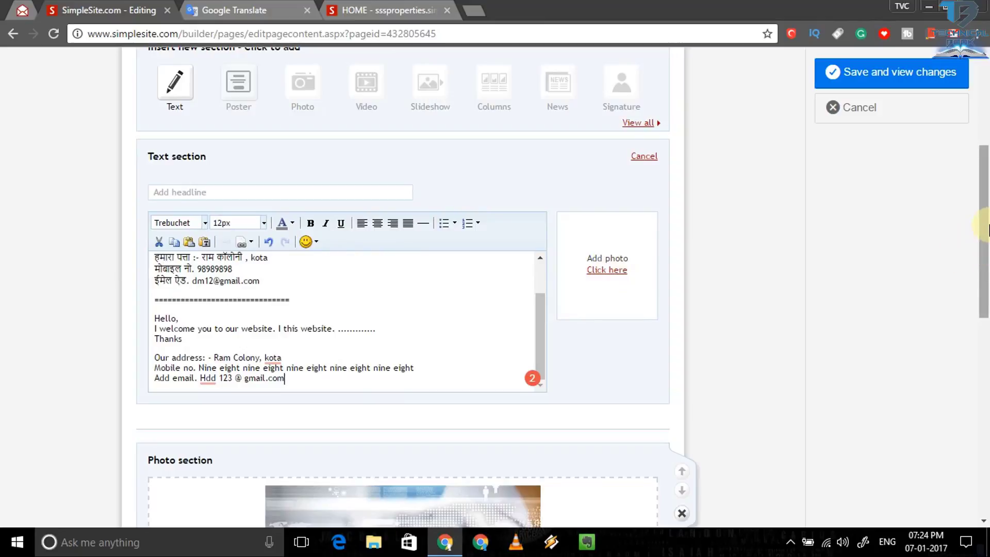
{"action": "left_click_drag", "start_coordinate": [986, 230], "coordinate": [986, 346]}
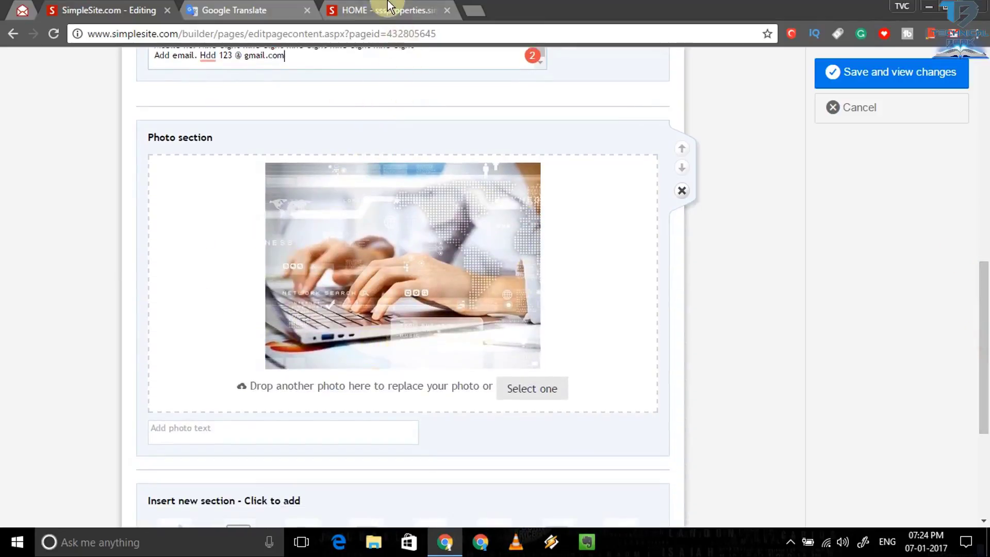
{"action": "left_click", "coordinate": [388, 9]}
{"action": "scroll", "coordinate": [985, 291], "scroll_direction": "down", "scroll_amount": 1}
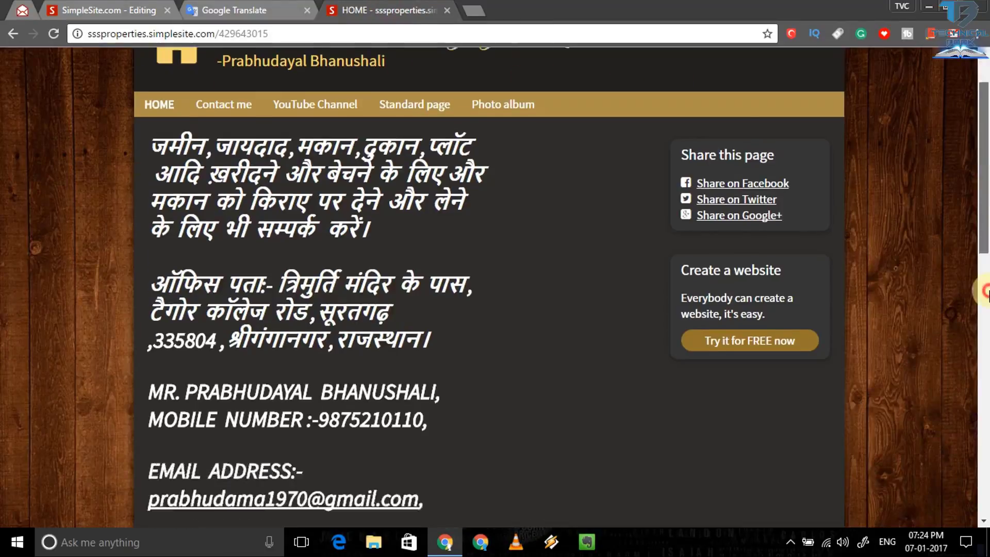
{"action": "left_click_drag", "start_coordinate": [988, 291], "coordinate": [988, 410]}
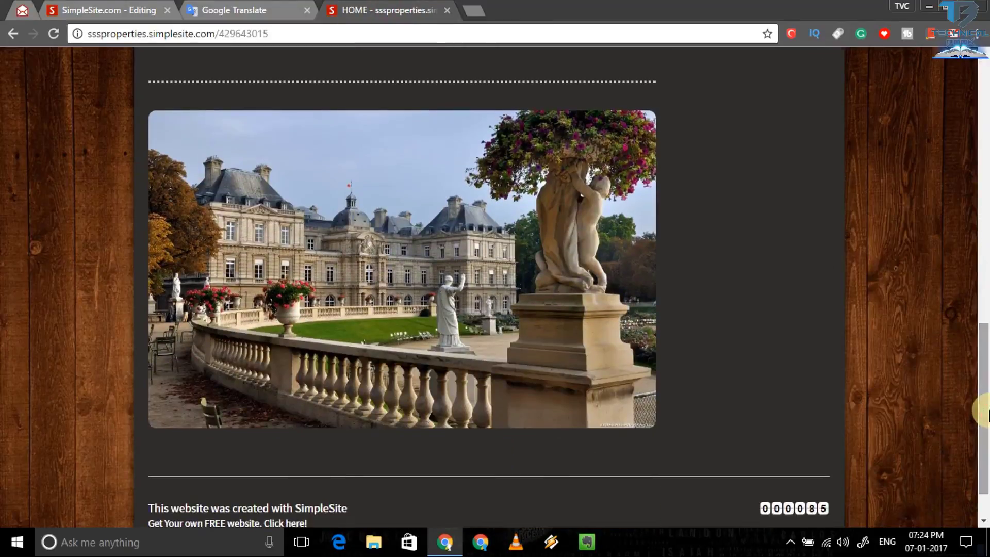
{"action": "scroll", "coordinate": [981, 398], "scroll_direction": "up", "scroll_amount": 1}
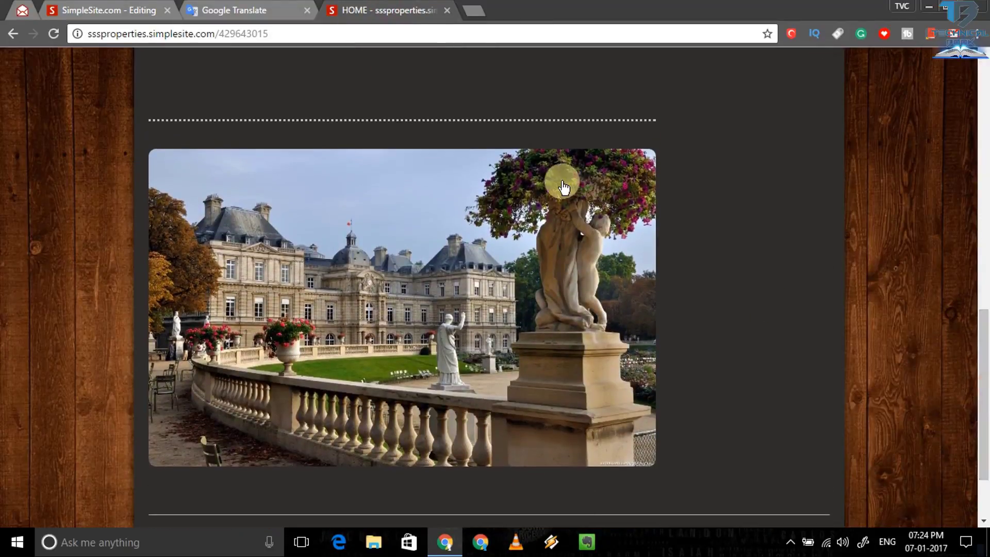
{"action": "left_click", "coordinate": [72, 10]}
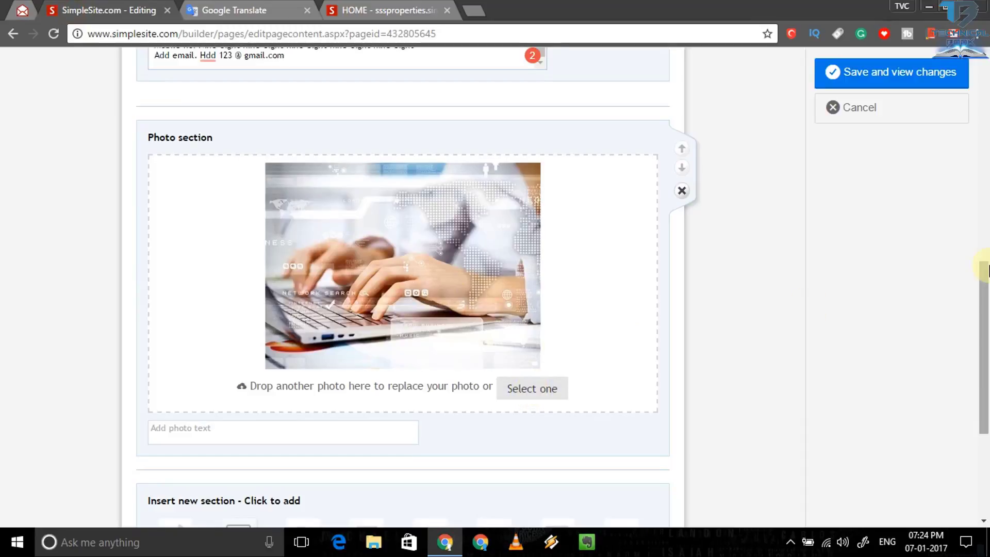
Set the font size of the Hindi welcome and contact text above the divider line to 18px.
{"action": "left_click_drag", "start_coordinate": [983, 313], "coordinate": [986, 192]}
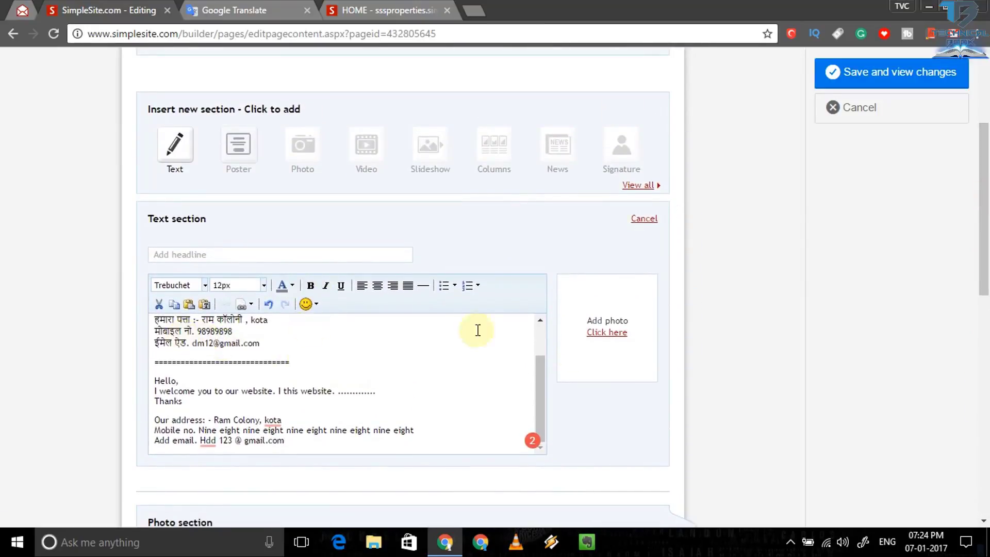
{"action": "left_click_drag", "start_coordinate": [540, 370], "coordinate": [539, 326]}
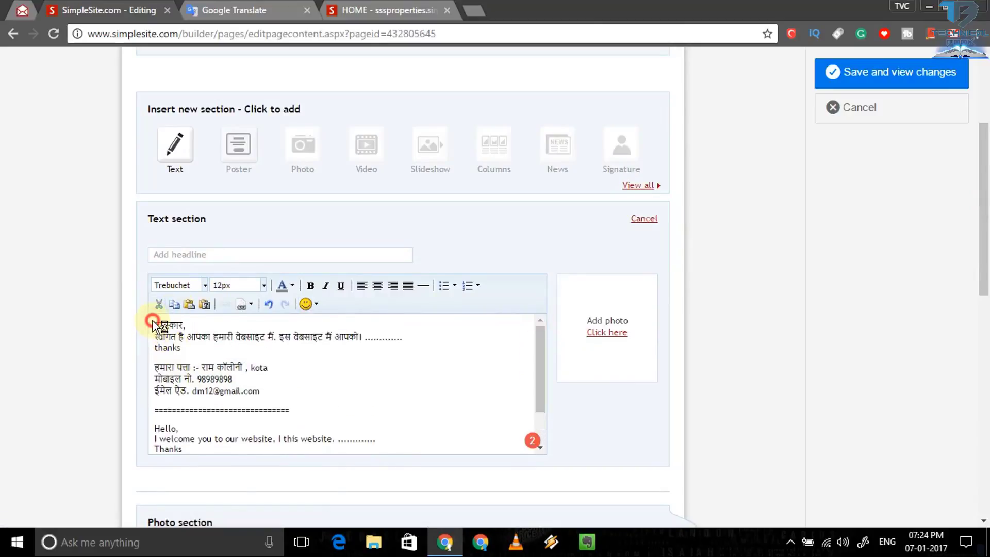
{"action": "left_click_drag", "start_coordinate": [152, 321], "coordinate": [276, 392]}
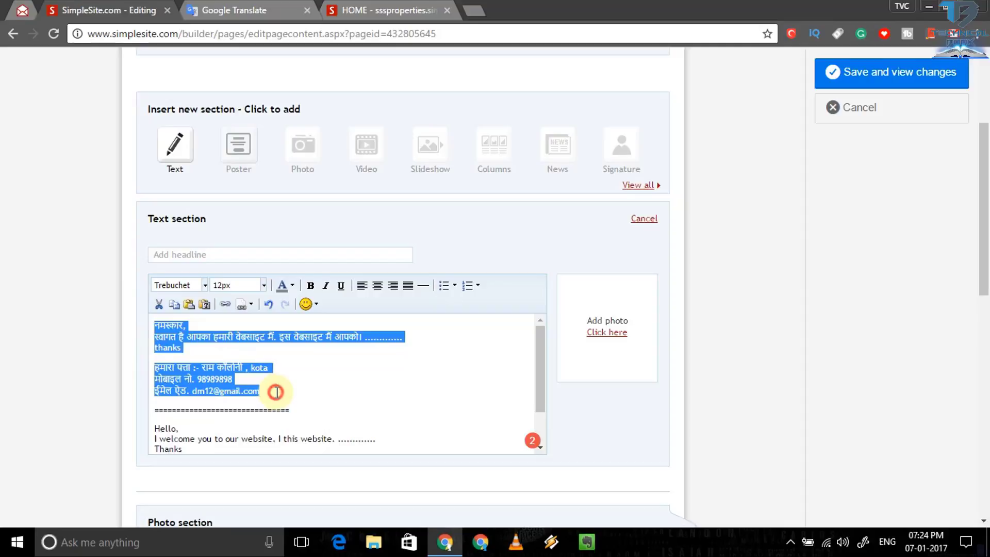
{"action": "left_click", "coordinate": [262, 285]}
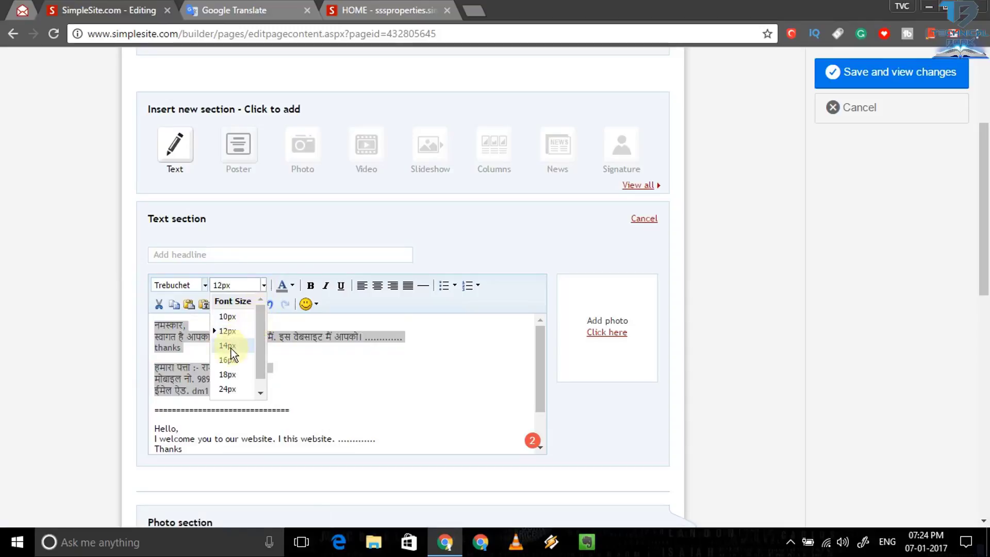
{"action": "left_click", "coordinate": [227, 372]}
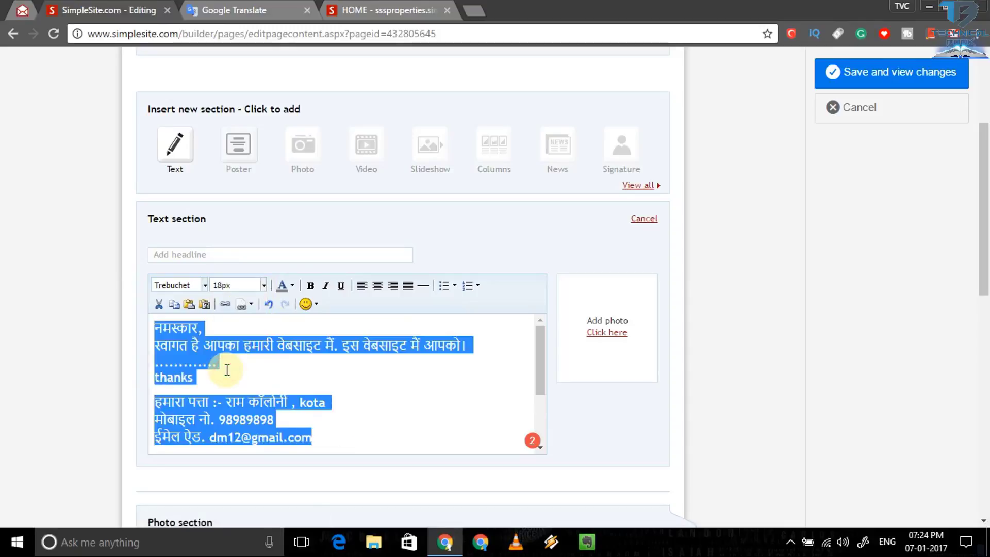
Change the font colour of the whole Hindi and English text in the text section to orange.
{"action": "left_click", "coordinate": [358, 381]}
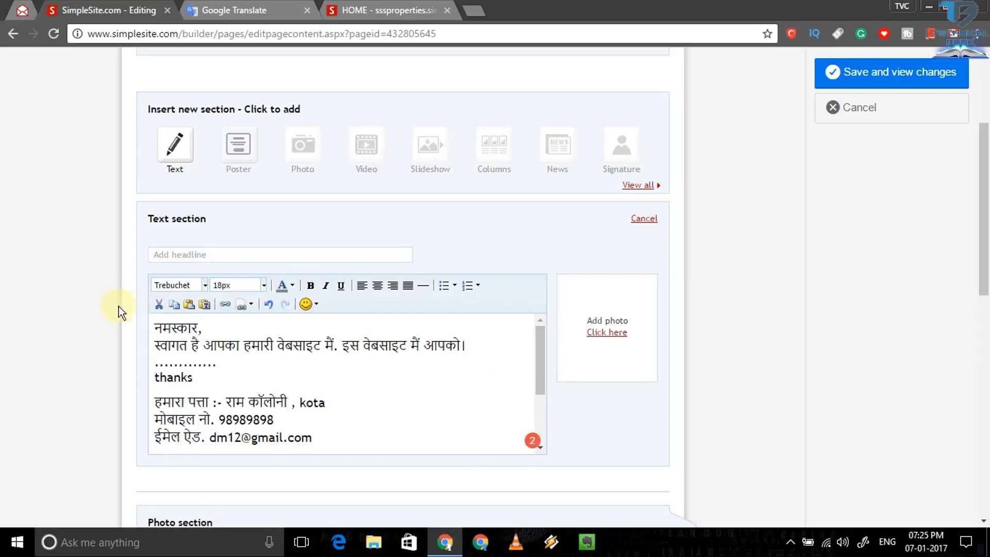
{"action": "left_click", "coordinate": [150, 345]}
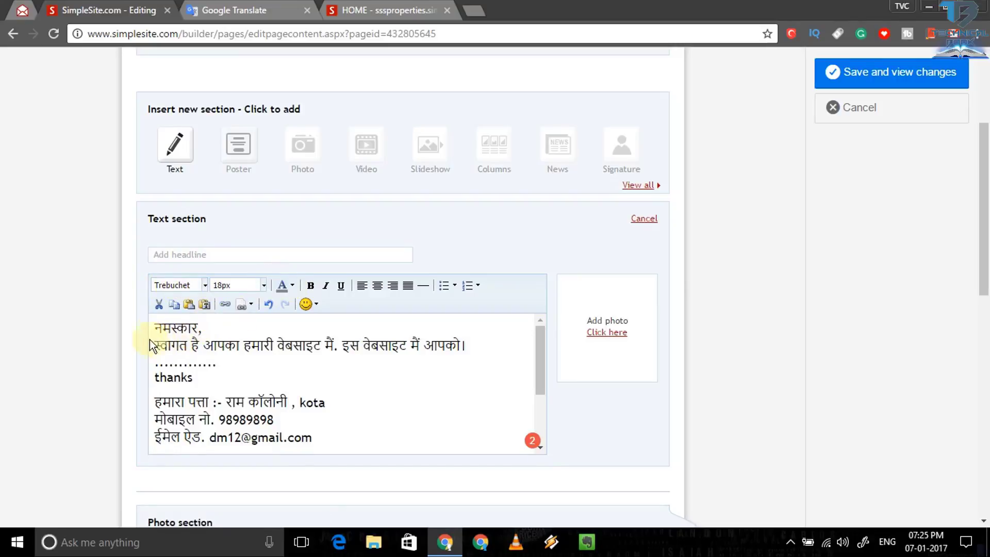
{"action": "left_click_drag", "start_coordinate": [156, 322], "coordinate": [358, 451]}
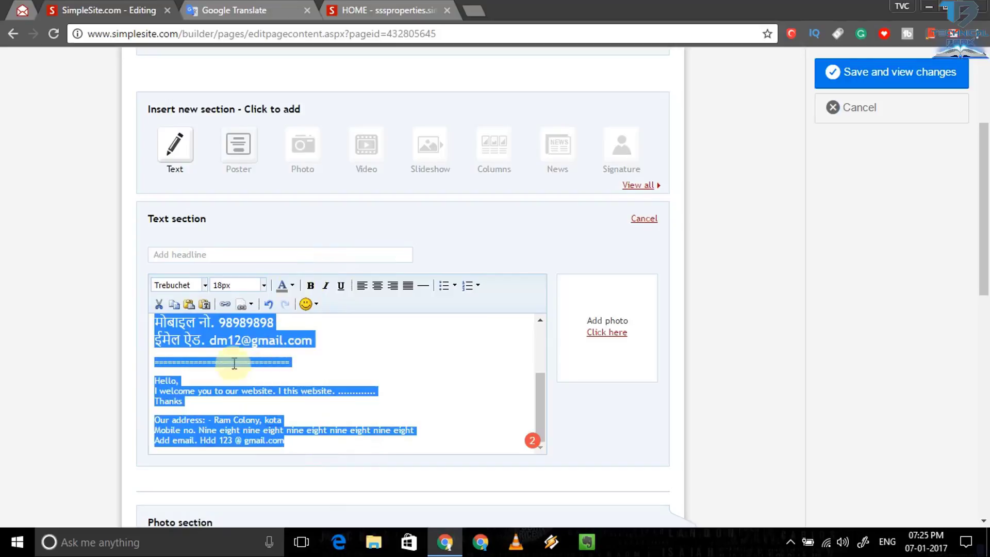
{"action": "left_click", "coordinate": [292, 284]}
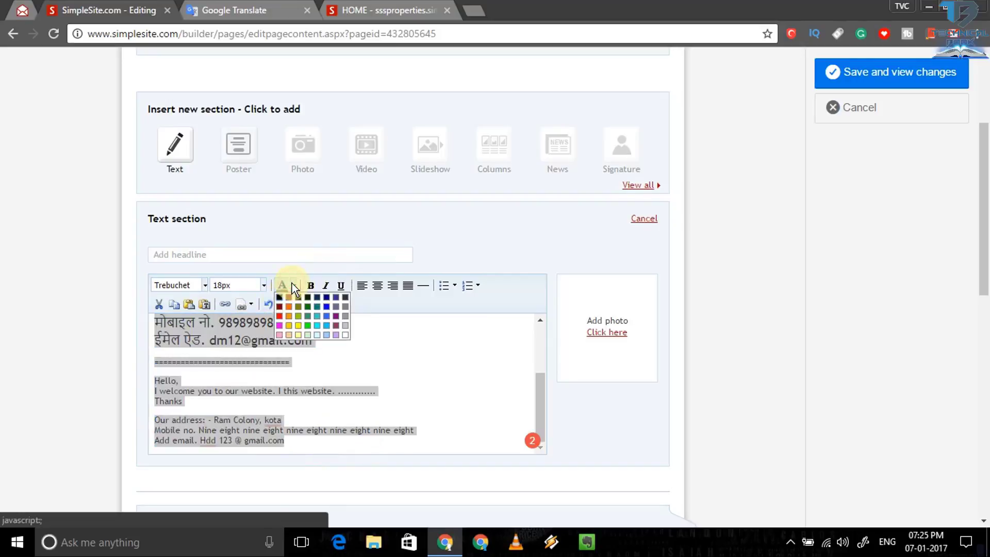
{"action": "left_click", "coordinate": [289, 315]}
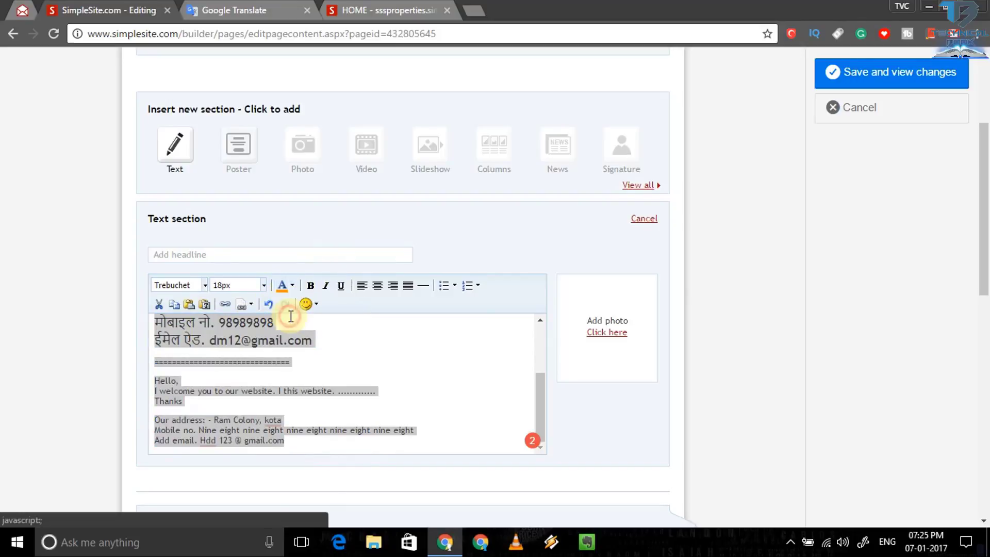
{"action": "left_click", "coordinate": [468, 381]}
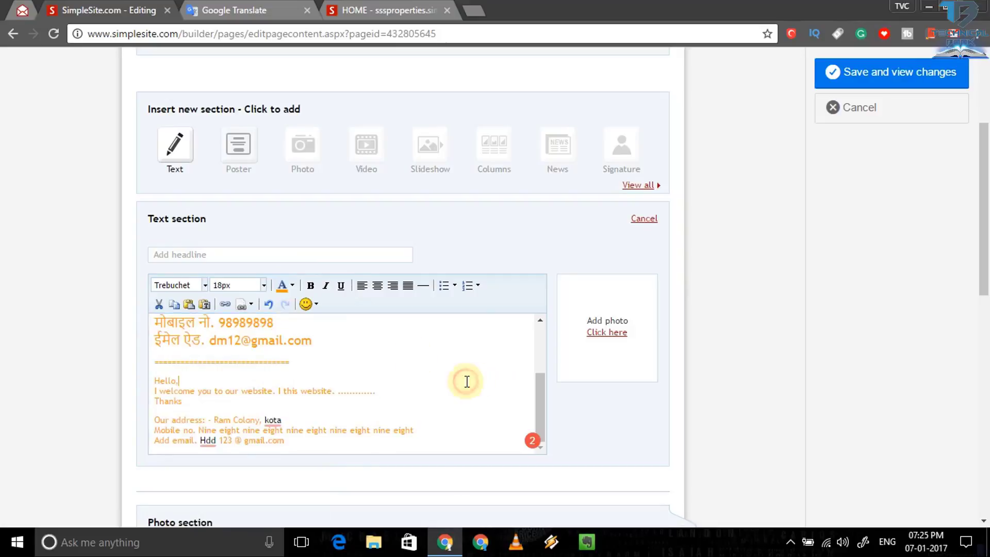
{"action": "left_click_drag", "start_coordinate": [542, 396], "coordinate": [545, 320]}
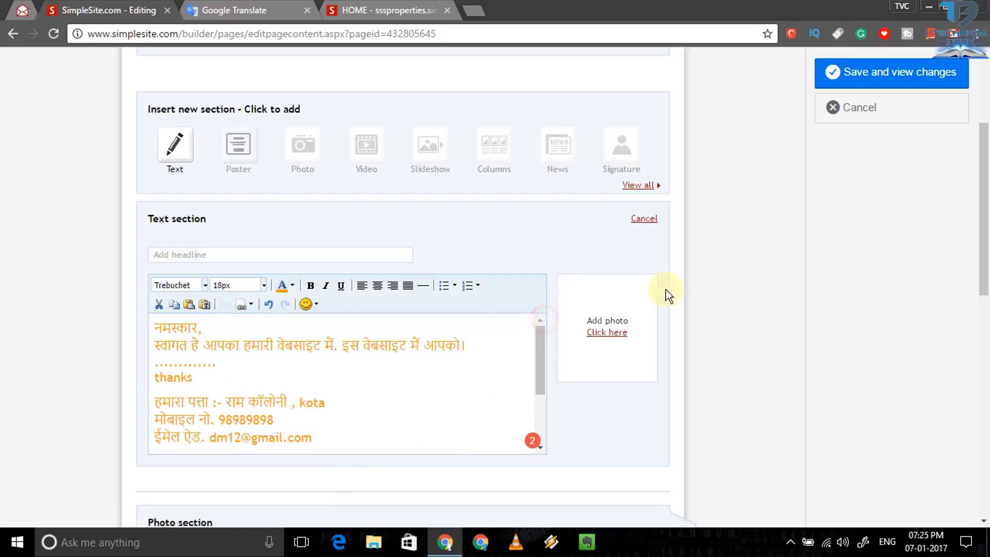
Save the Home page changes, review the page preview and compare it with the sssproperties home page.
{"action": "left_click_drag", "start_coordinate": [987, 150], "coordinate": [986, 85]}
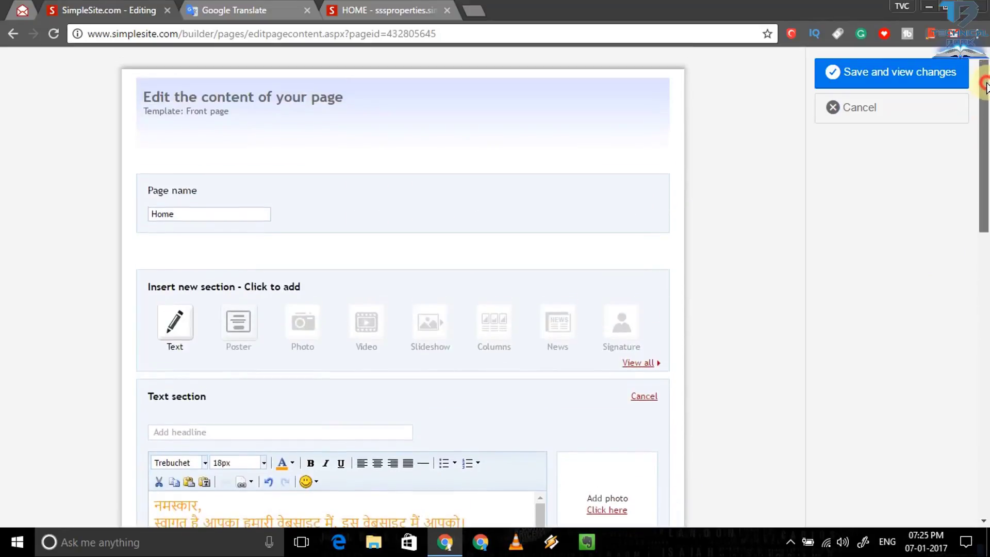
{"action": "left_click", "coordinate": [868, 77]}
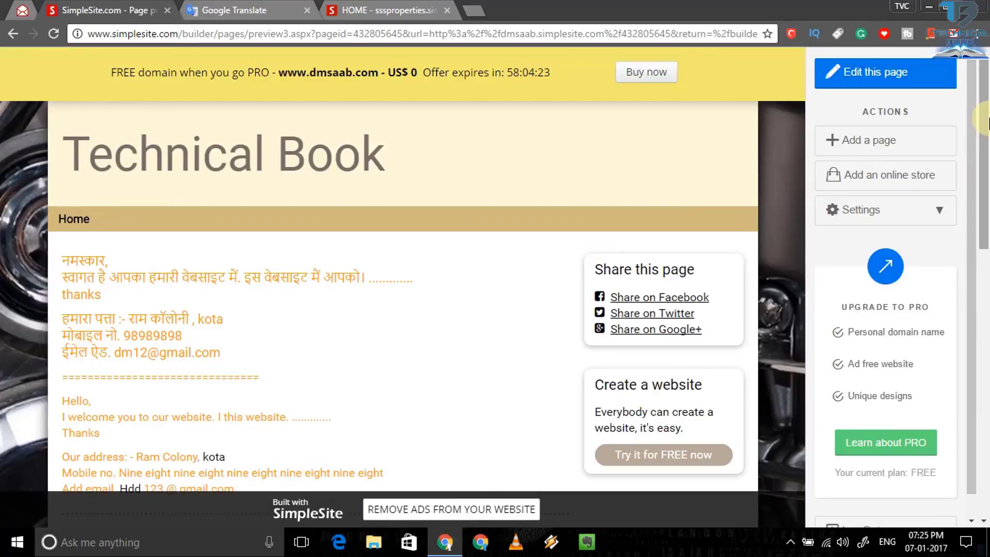
{"action": "left_click_drag", "start_coordinate": [988, 123], "coordinate": [988, 93]}
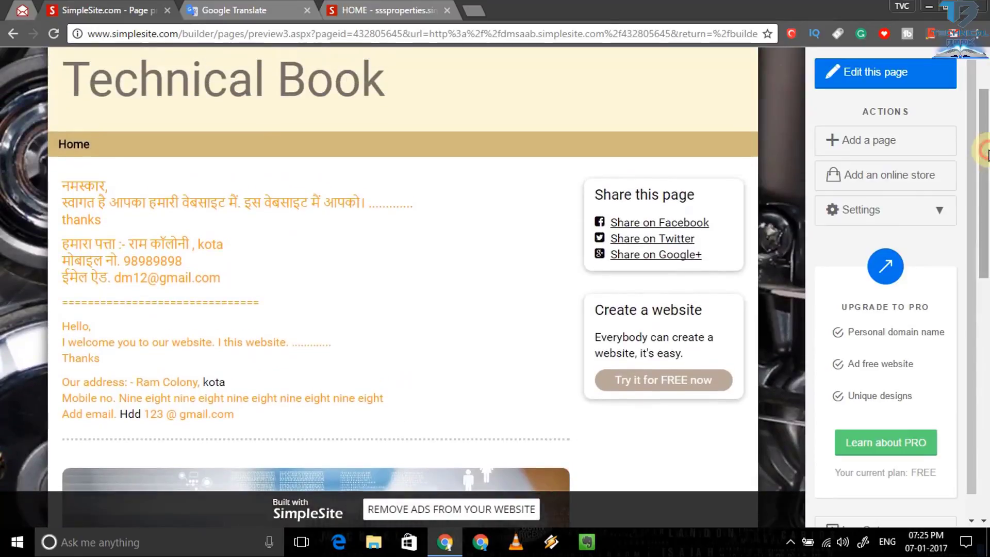
{"action": "left_click", "coordinate": [380, 11]}
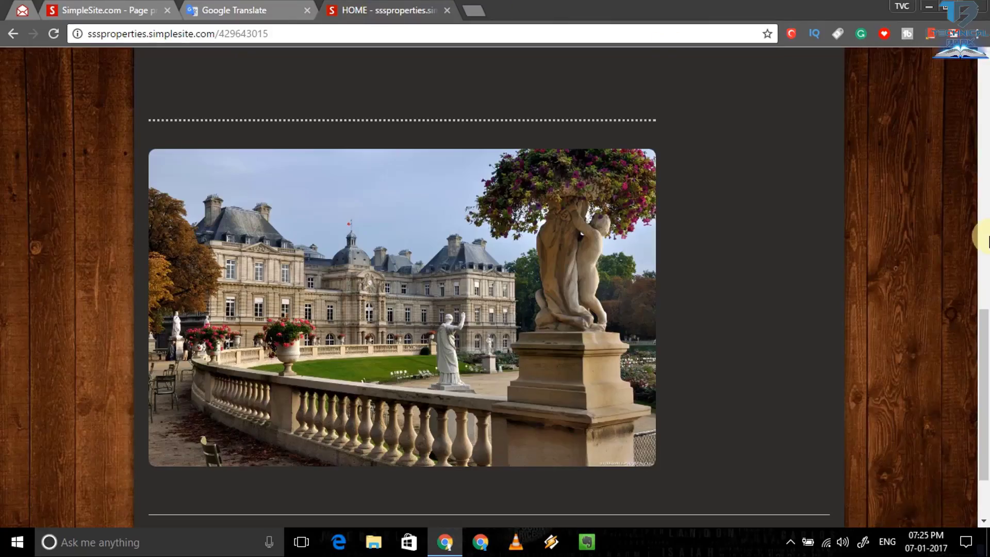
{"action": "left_click_drag", "start_coordinate": [983, 335], "coordinate": [984, 78]}
{"action": "left_click", "coordinate": [148, 7]}
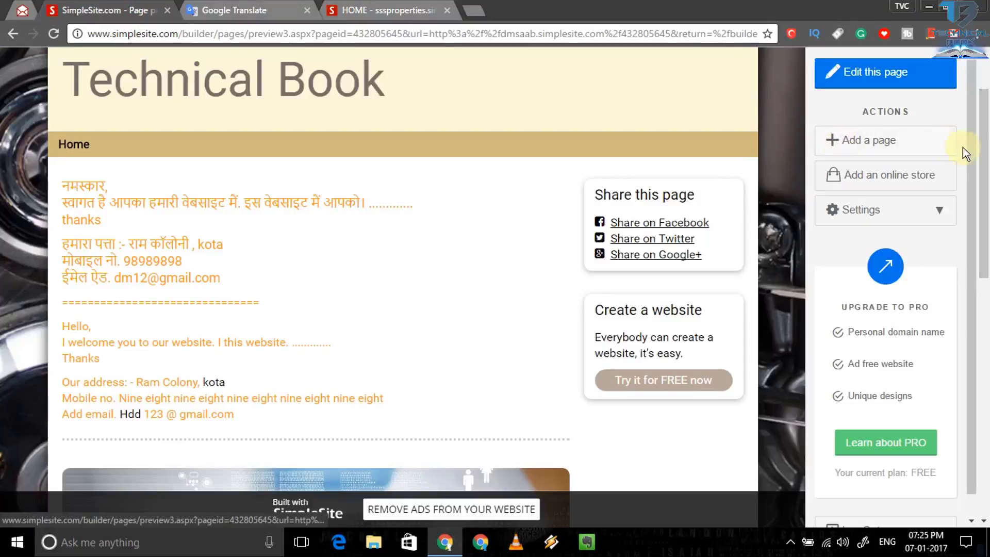
Add a new page to the website using the Contact me template.
{"action": "left_click", "coordinate": [851, 141]}
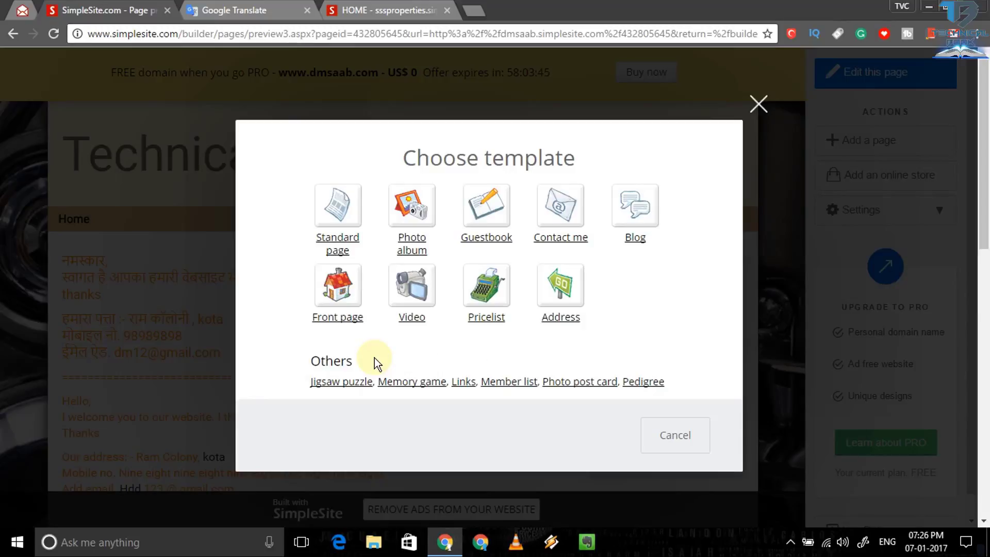
{"action": "left_click", "coordinate": [562, 215]}
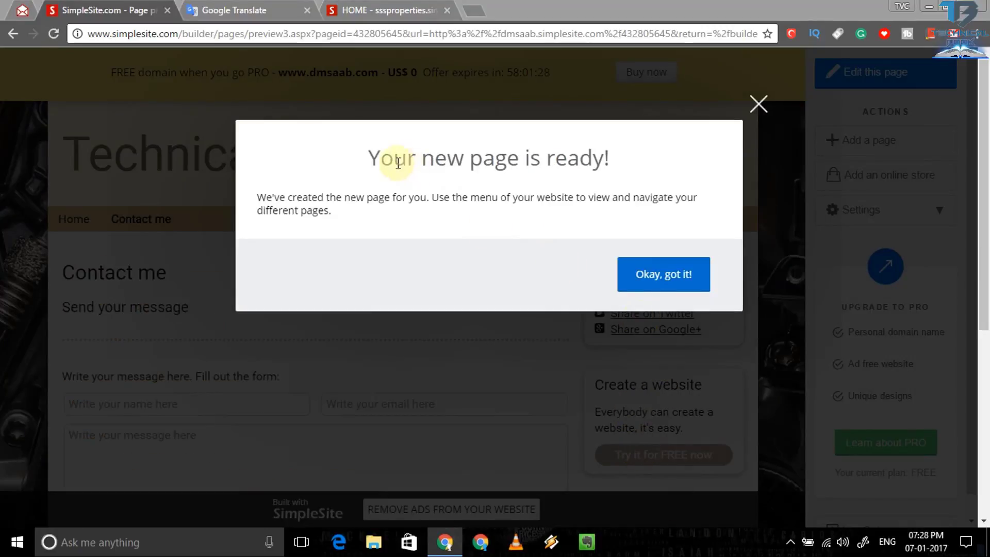
{"action": "left_click", "coordinate": [673, 286]}
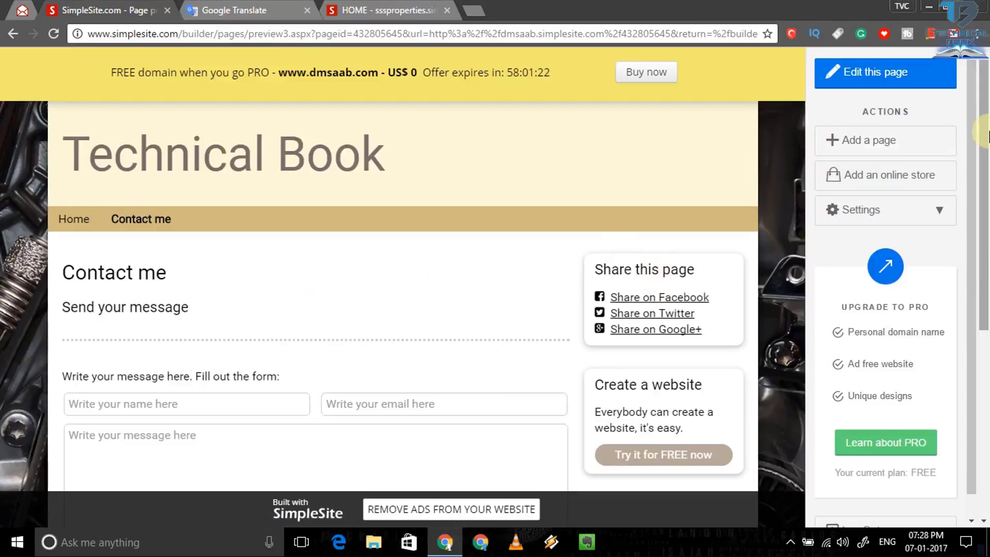
Try out the Contact me form by entering a sender's name and checking the email and message fields.
{"action": "scroll", "coordinate": [988, 137], "scroll_direction": "down", "scroll_amount": 3}
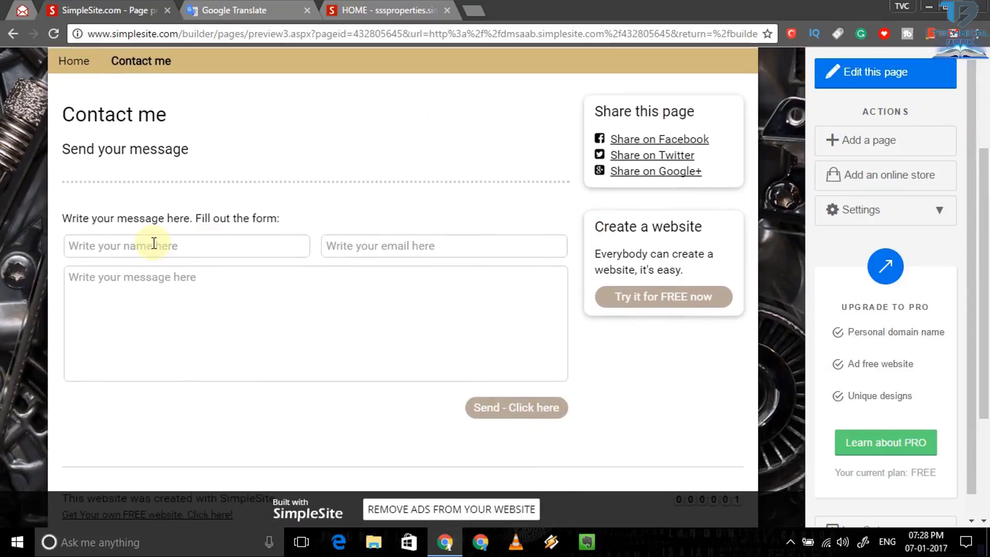
{"action": "left_click", "coordinate": [134, 247]}
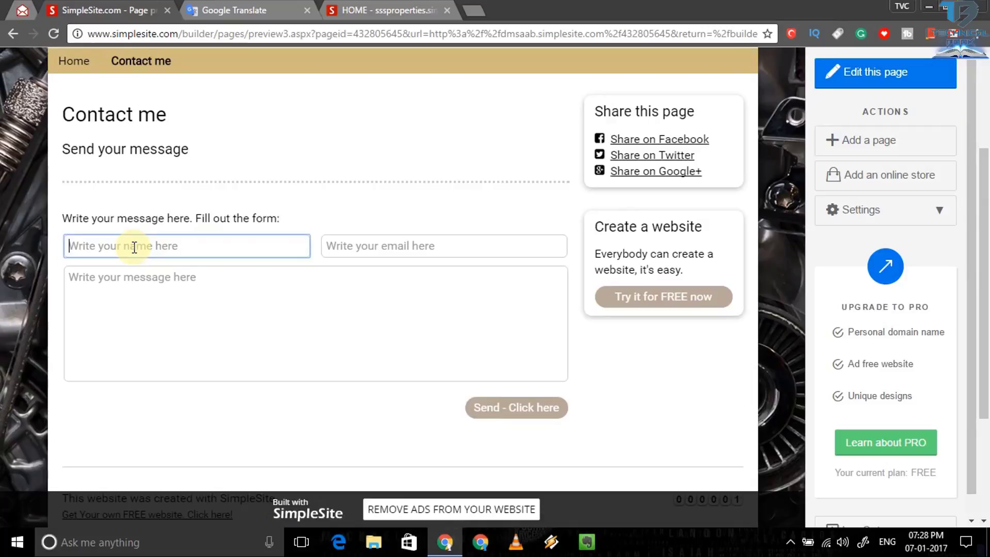
{"action": "type", "text": "Himanshu dM"}
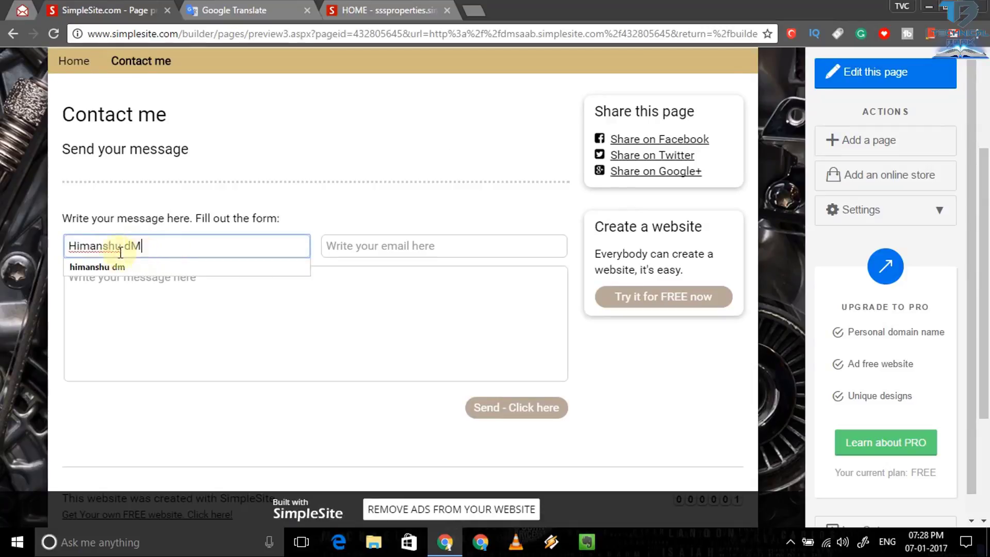
{"action": "left_click", "coordinate": [121, 268]}
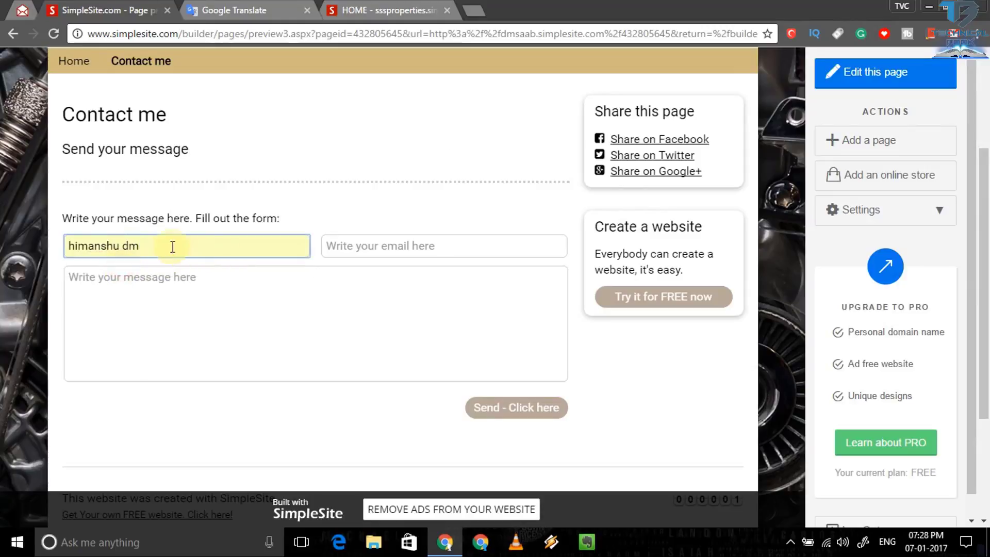
{"action": "left_click", "coordinate": [372, 247]}
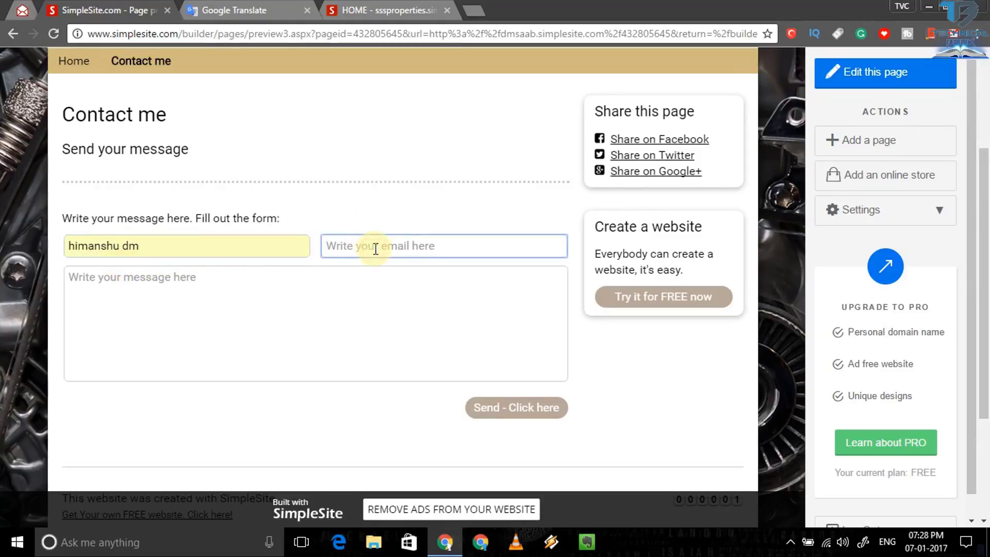
{"action": "left_click", "coordinate": [245, 290]}
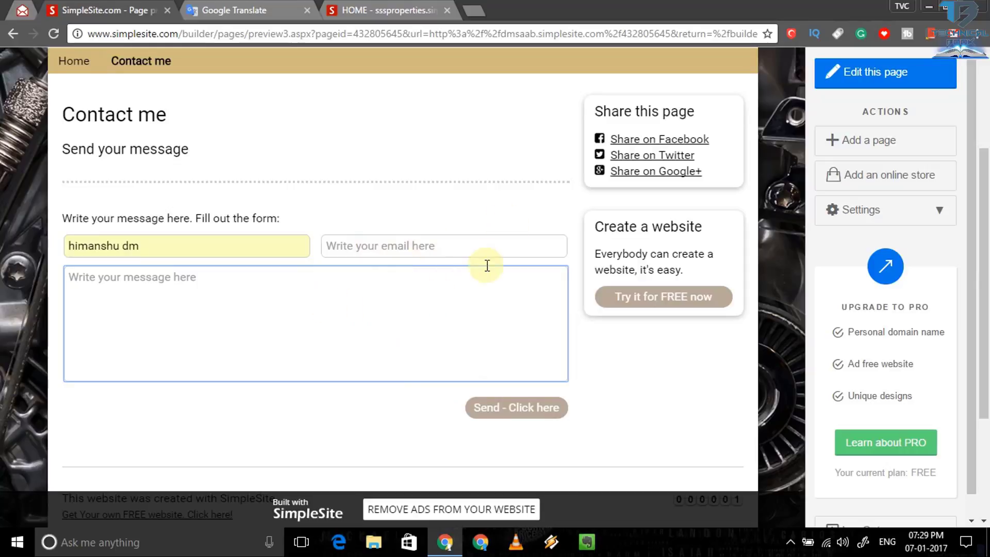
Return to the Home page and review its text and photo in the preview.
{"action": "scroll", "coordinate": [984, 153], "scroll_direction": "up", "scroll_amount": 3}
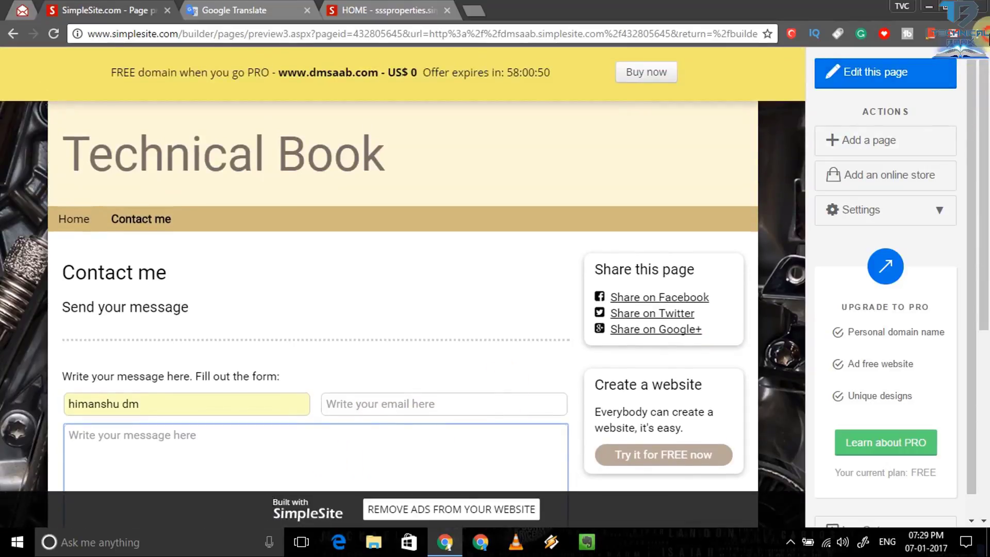
{"action": "left_click", "coordinate": [64, 219]}
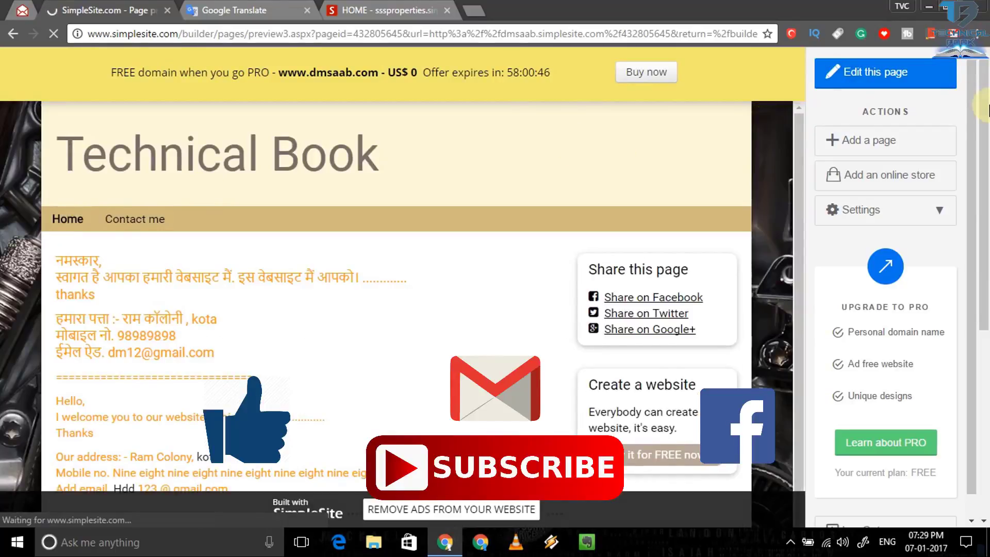
{"action": "scroll", "coordinate": [985, 201], "scroll_direction": "down", "scroll_amount": 3}
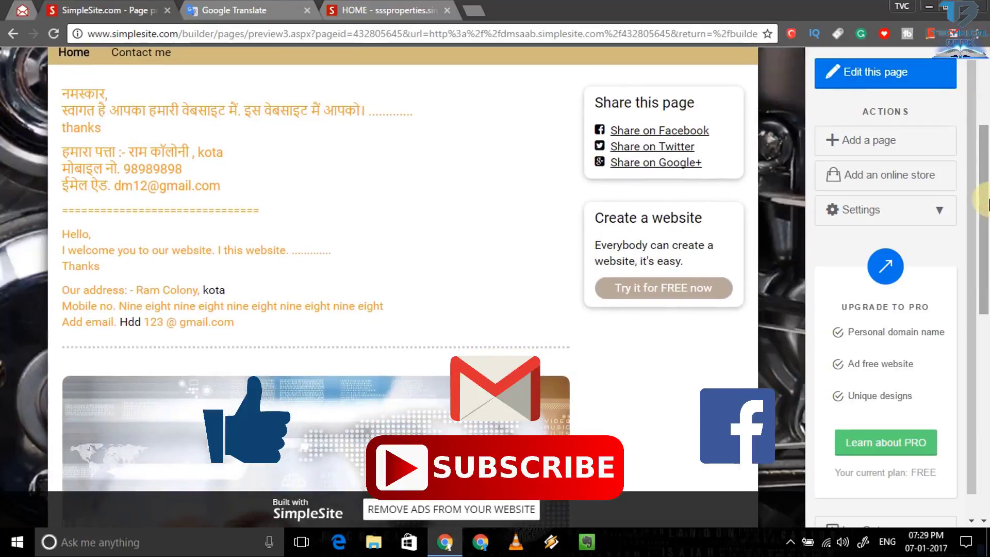